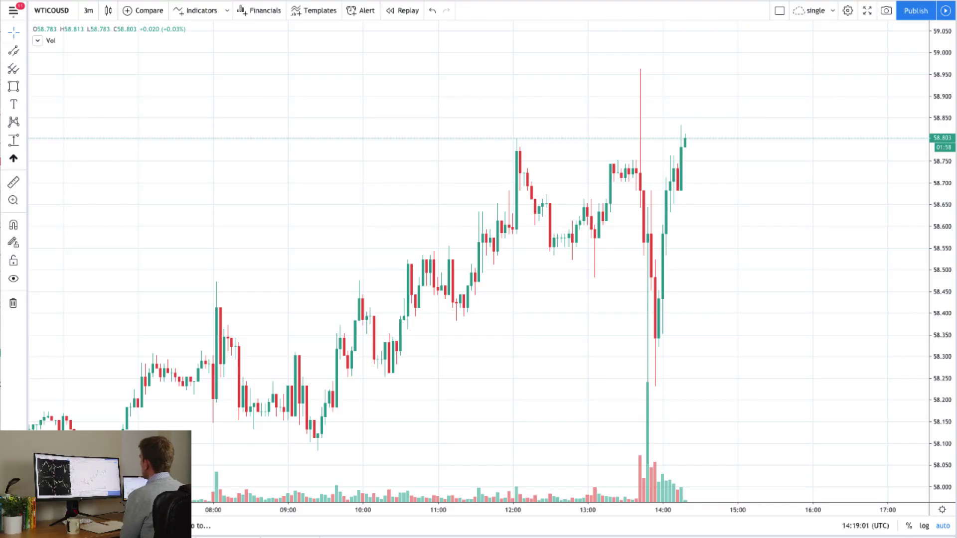
# - Switch the WTICOUSD chart's time interval to 15 minutes
pyautogui.scroll(-4, 724, 170)
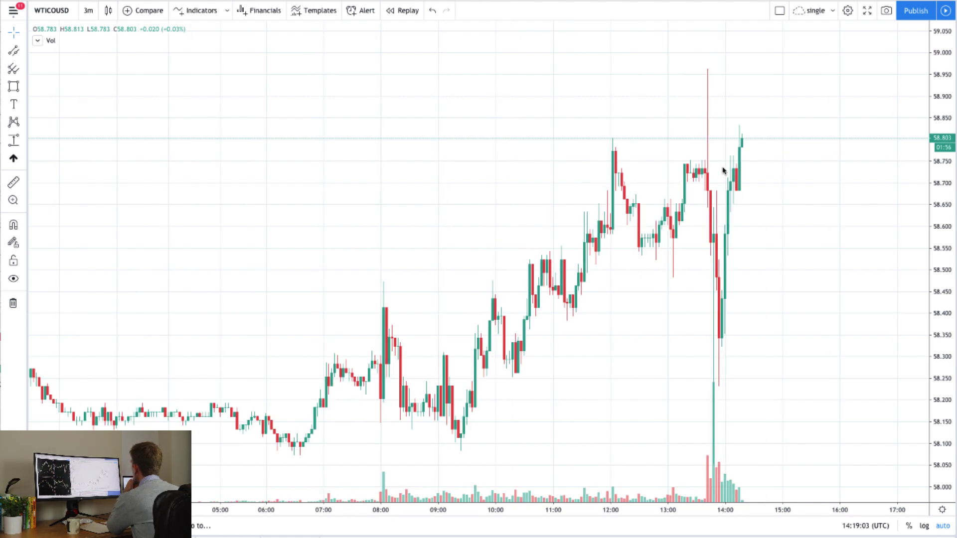
pyautogui.click(88, 11)
pyautogui.click(124, 182)
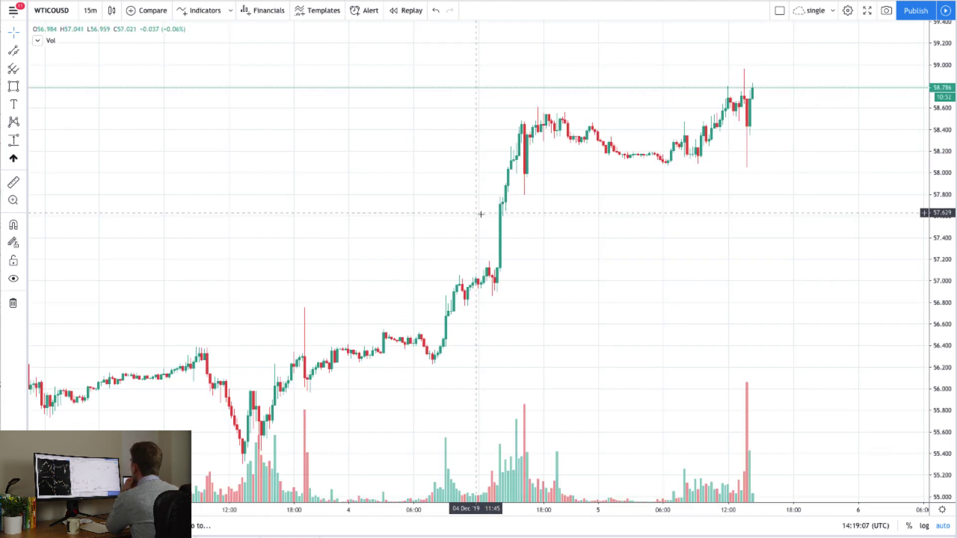
pyautogui.scroll(-5, 478, 214)
# - Set the chart's time interval to 1 hour
pyautogui.click(94, 7)
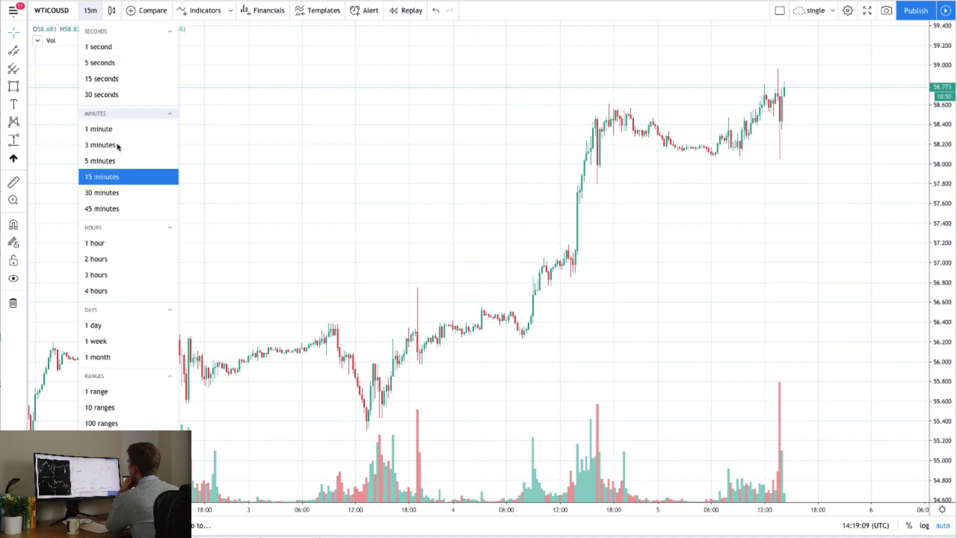
pyautogui.click(134, 247)
pyautogui.scroll(-2, 365, 229)
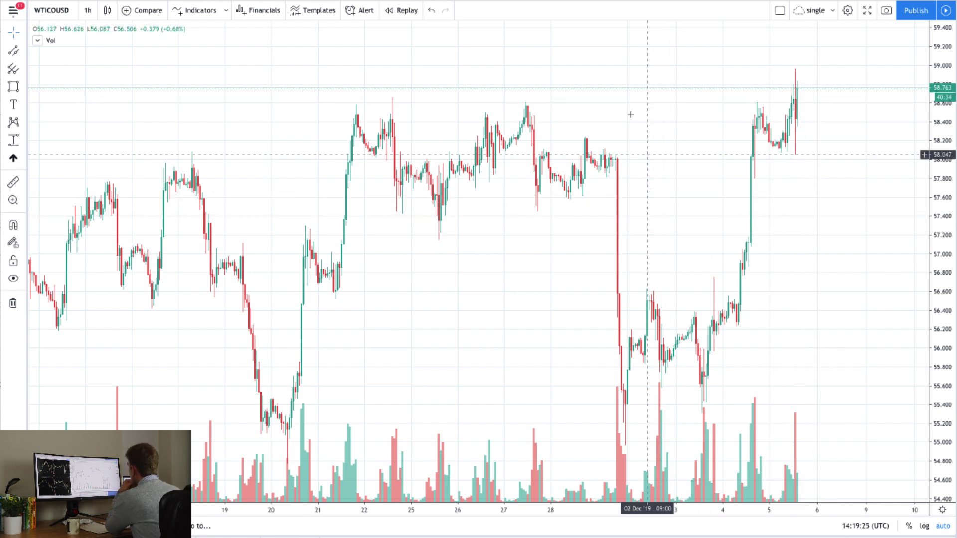
# - Try to place a horizontal line across the chart's recent price highs
pyautogui.click(21, 46)
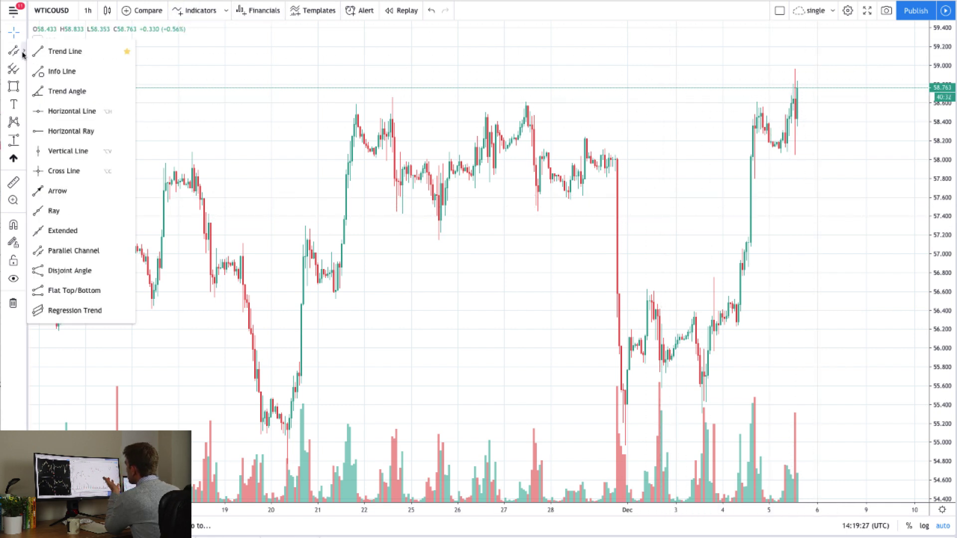
pyautogui.click(67, 119)
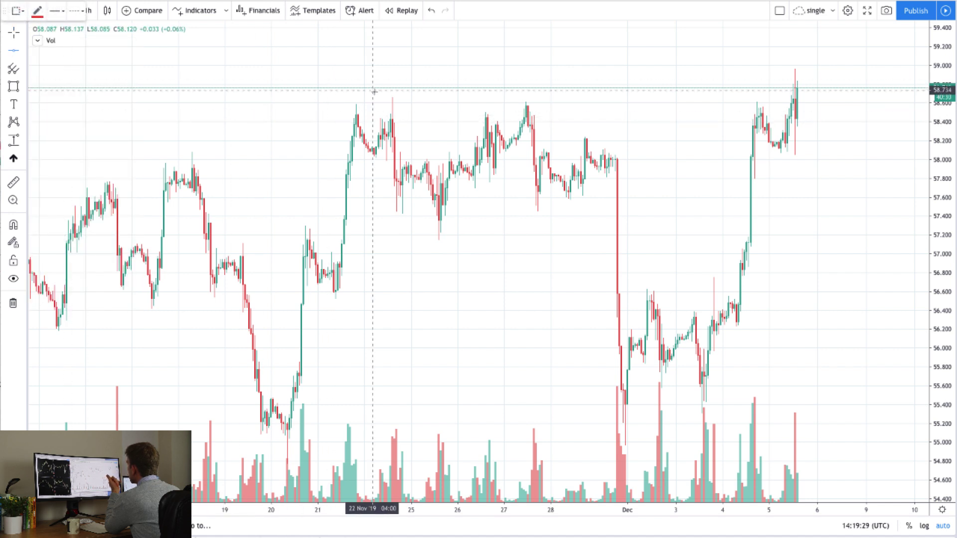
pyautogui.click(478, 92)
pyautogui.click(410, 59)
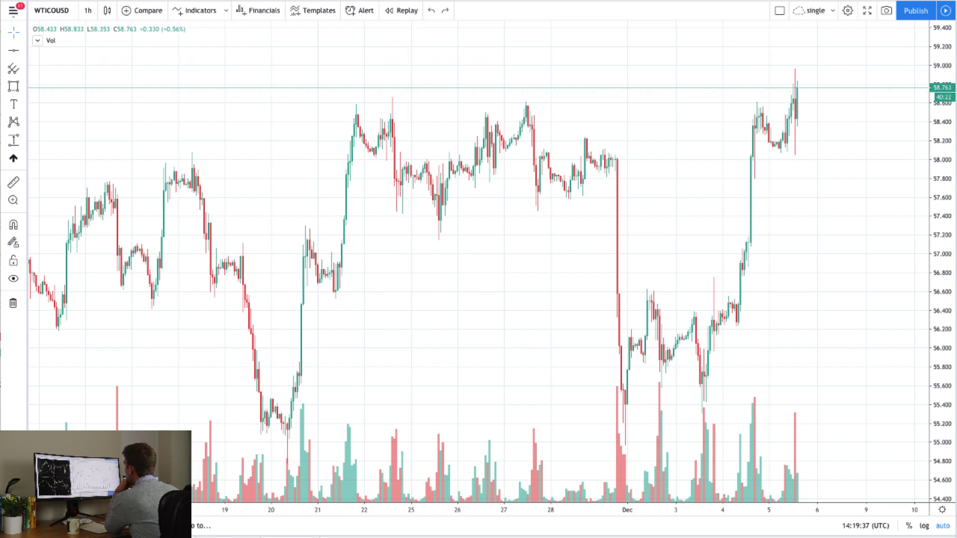
# - Draw a horizontal line at about 58.0 and delete it
pyautogui.click(14, 50)
pyautogui.click(168, 157)
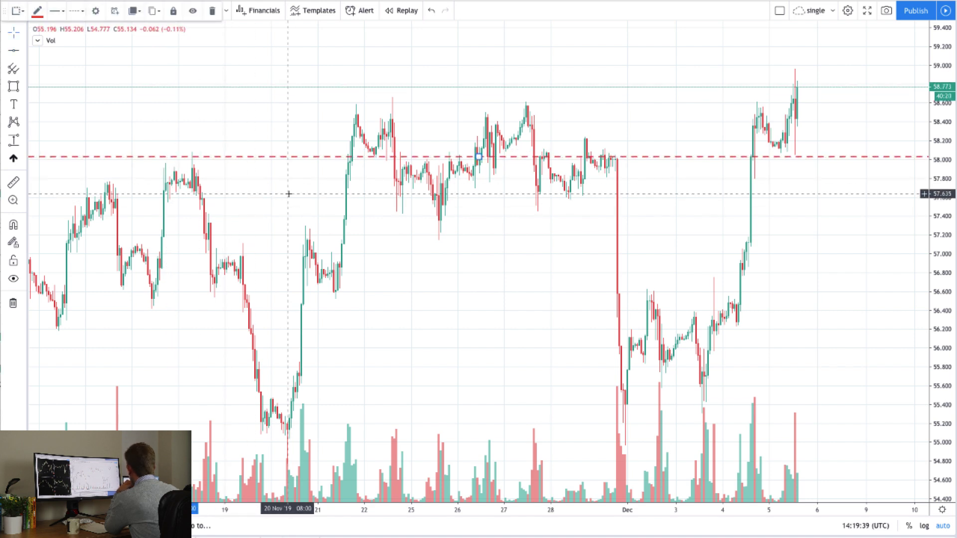
pyautogui.press('Delete')
# - Change the chart's interval to 15 minutes and return it to 1 hour
pyautogui.write('15m')
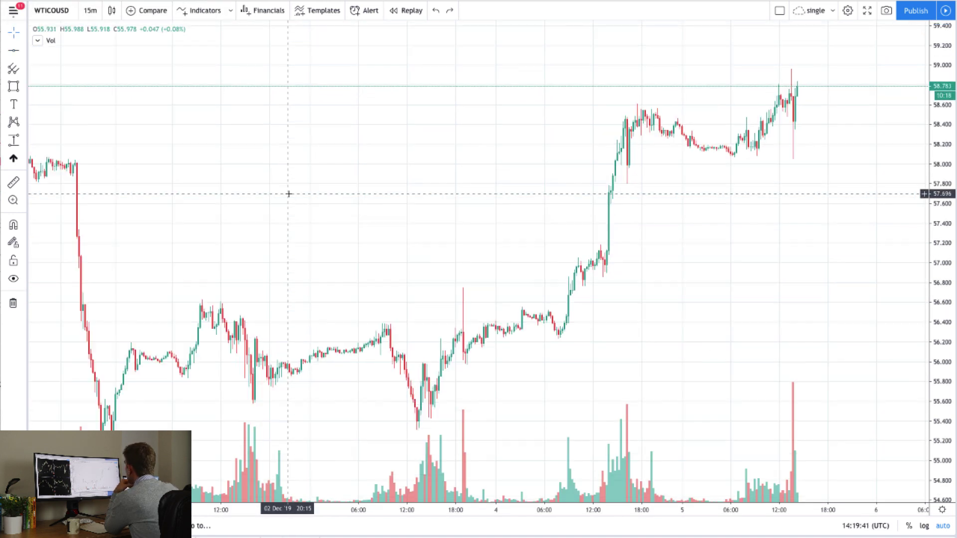
pyautogui.press('Return')
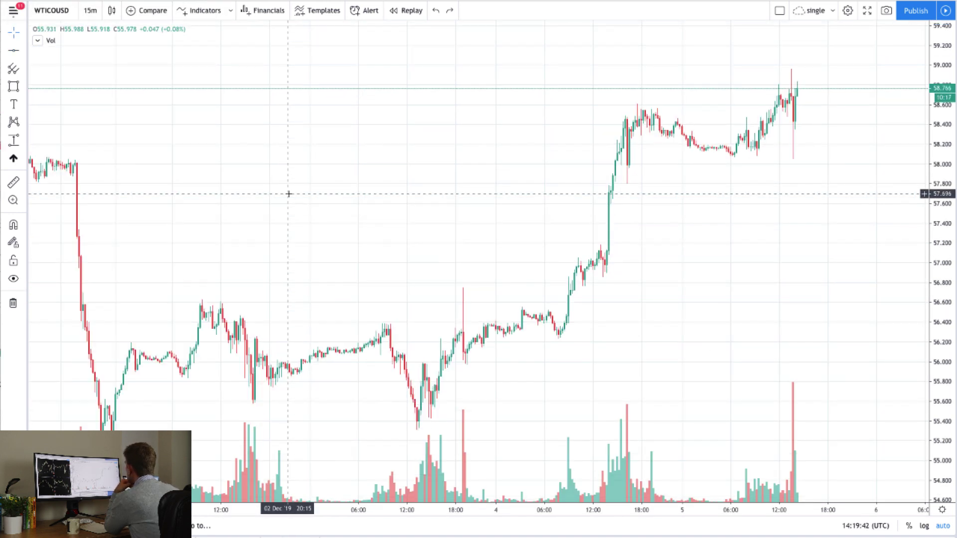
pyautogui.click(90, 10)
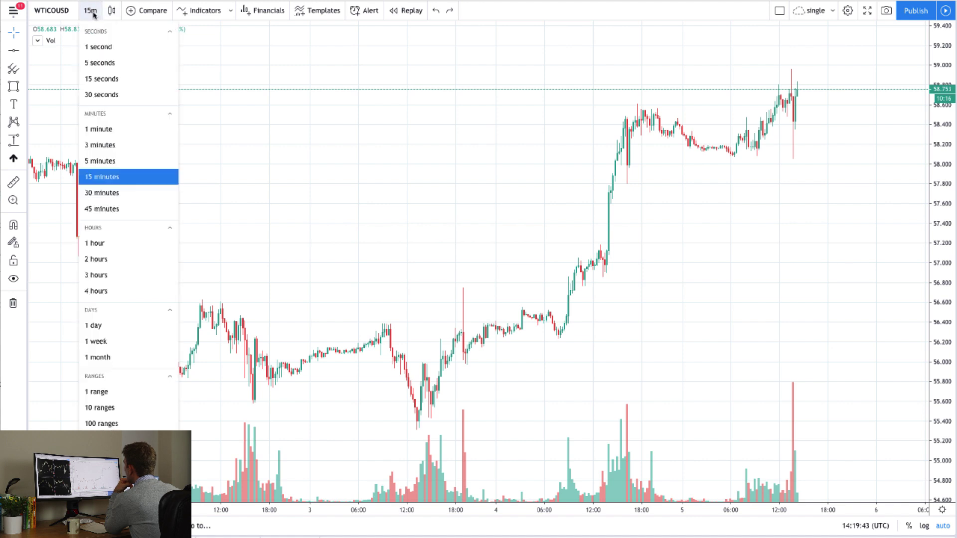
pyautogui.click(120, 244)
# - Draw a horizontal line at about 58.91, just below the latest price spike
pyautogui.click(13, 51)
pyautogui.click(189, 74)
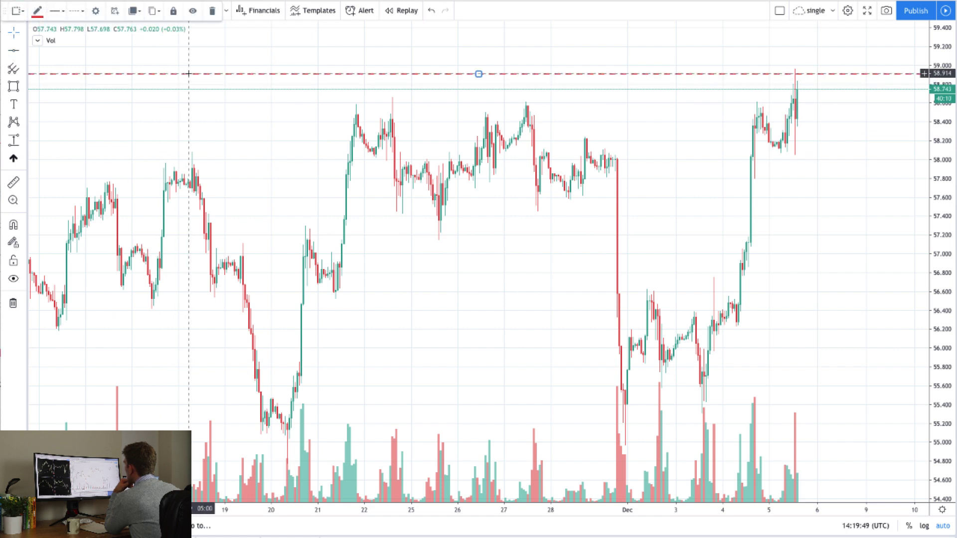
# - Remove all drawings from the chart and undo the removal
pyautogui.click(12, 303)
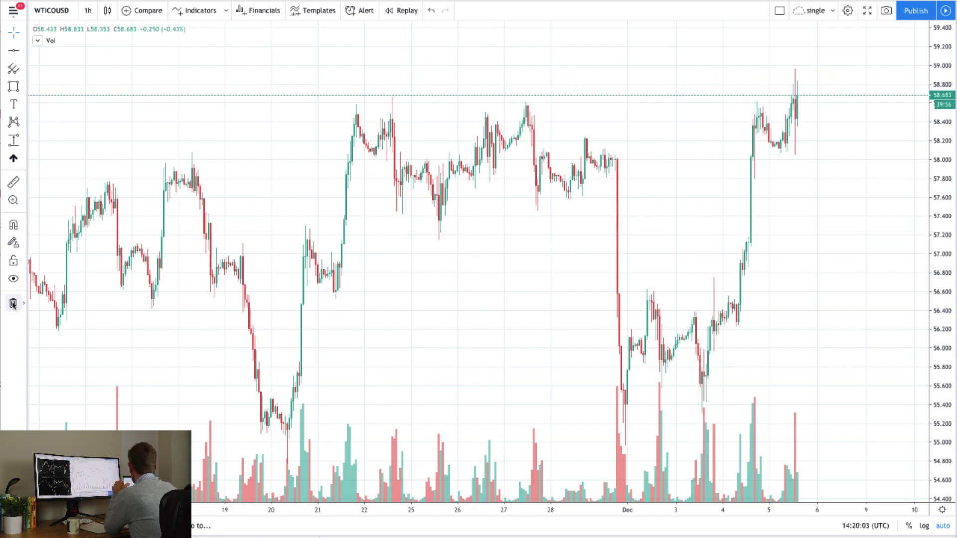
pyautogui.hotkey('ctrl', 'z')
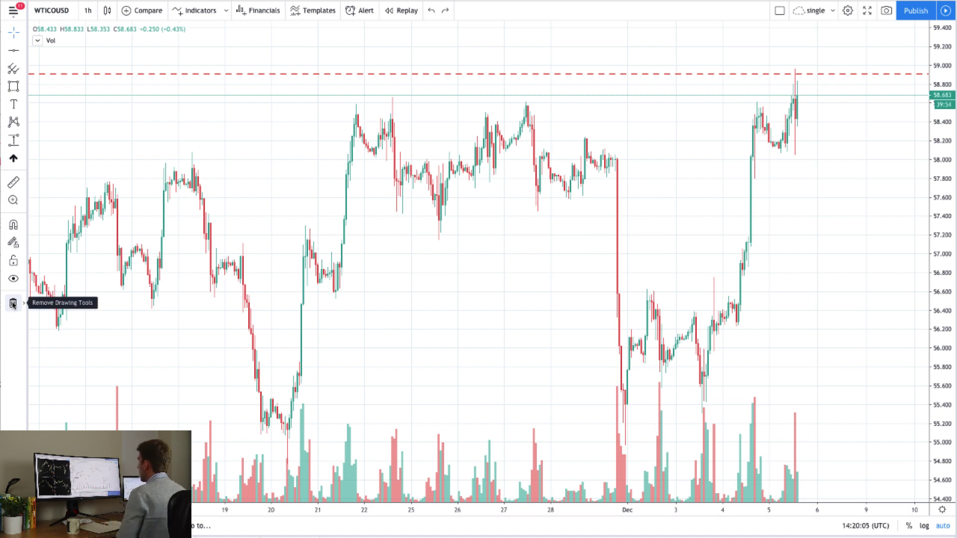
# - Circle the price peaks just before 19 November freehand with the Brush, and add a horizontal line at about 57.55
pyautogui.click(24, 88)
pyautogui.click(49, 86)
pyautogui.moveTo(202, 155)
pyautogui.mouseDown()
pyautogui.moveTo(145, 160)
pyautogui.moveTo(208, 182)
pyautogui.moveTo(203, 157)
pyautogui.mouseUp()
pyautogui.click(14, 51)
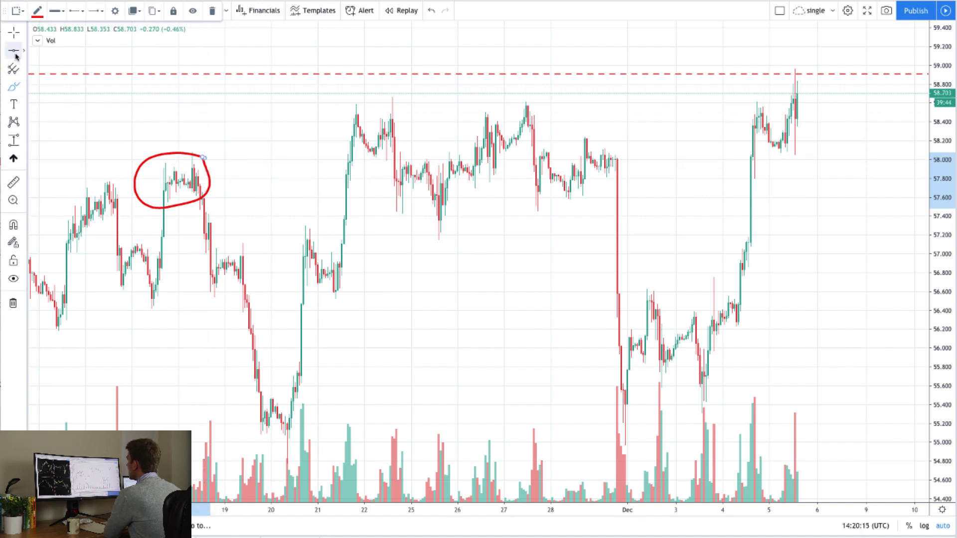
pyautogui.click(310, 202)
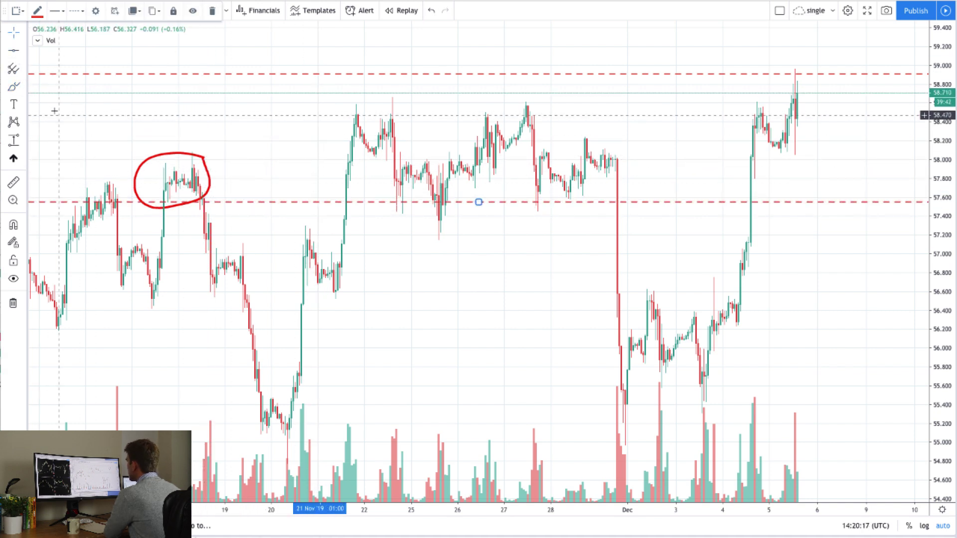
# - Draw a rectangle over the consolidation area from about 57.07 down to 56.49, ending at 22 Nov 07:00, and deselect it
pyautogui.click(24, 87)
pyautogui.click(64, 107)
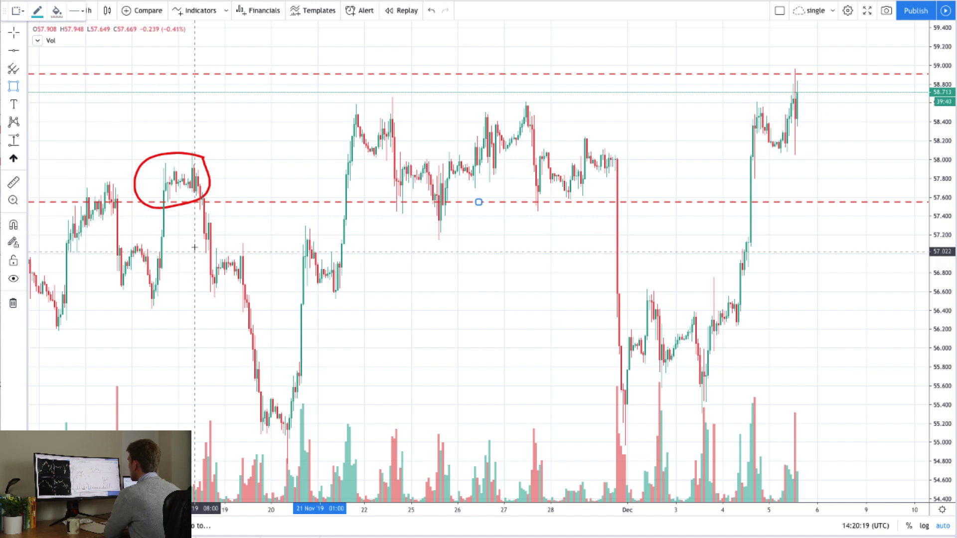
pyautogui.click(194, 246)
pyautogui.click(379, 301)
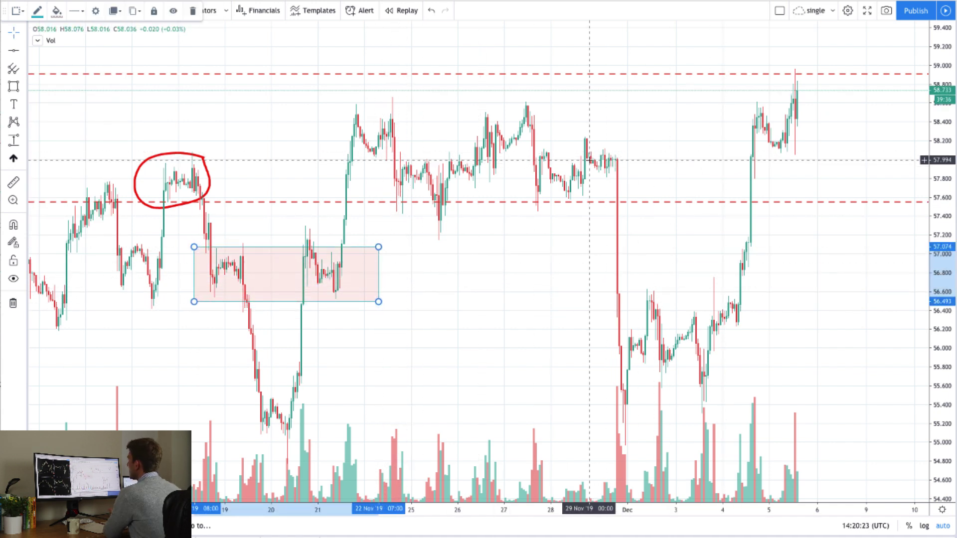
pyautogui.click(583, 153)
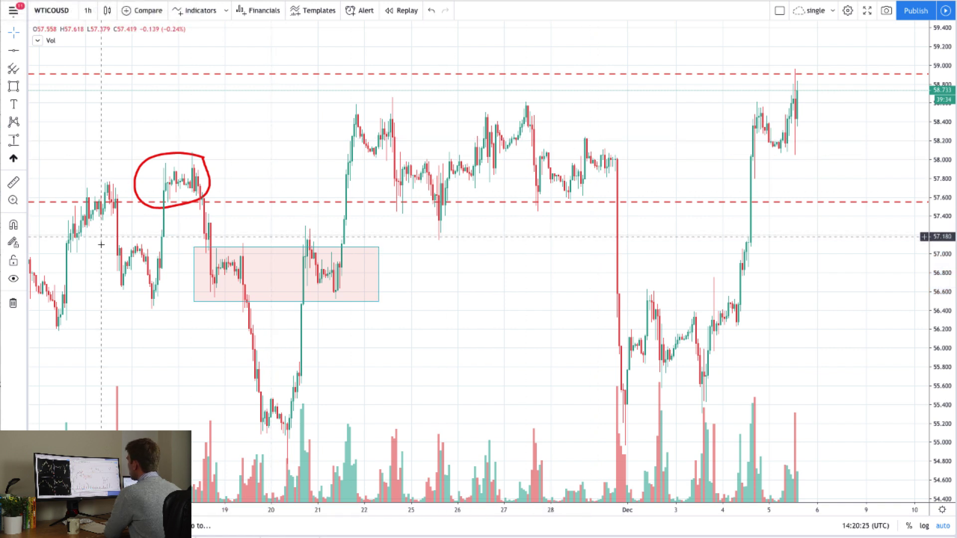
# - Hide all drawings on the chart and show them again
pyautogui.click(13, 281)
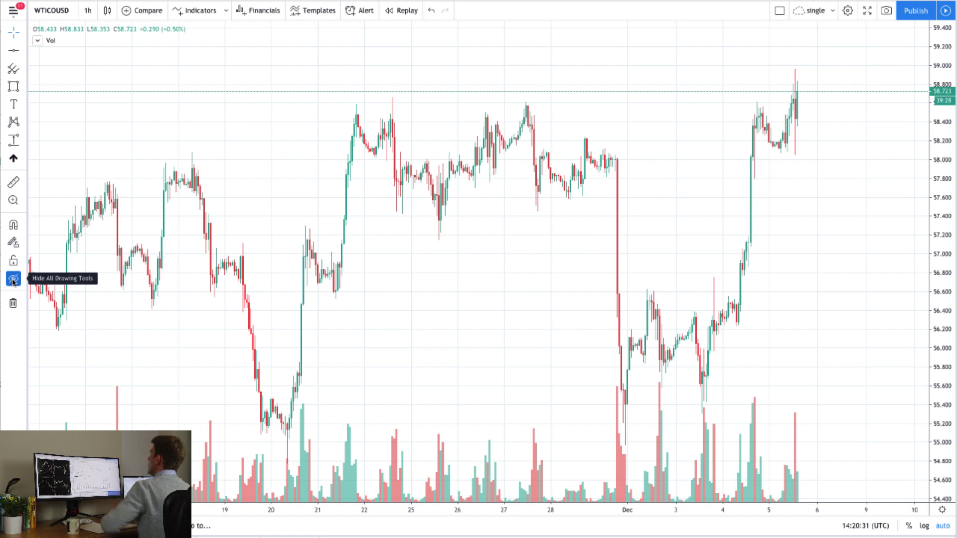
pyautogui.click(13, 281)
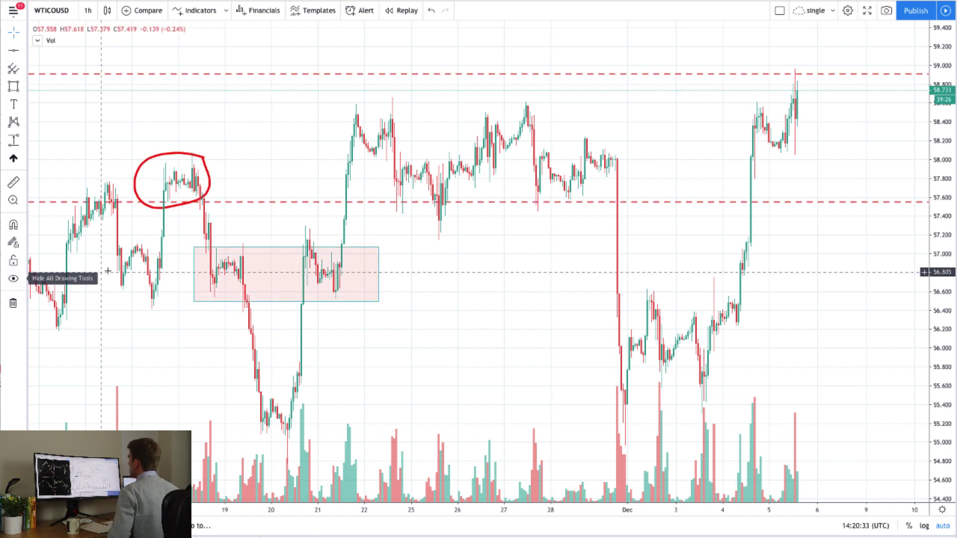
# - Move the lower horizontal line to about 57.40 and the upper one to about 58.7
pyautogui.moveTo(478, 201); pyautogui.dragTo(478, 217)
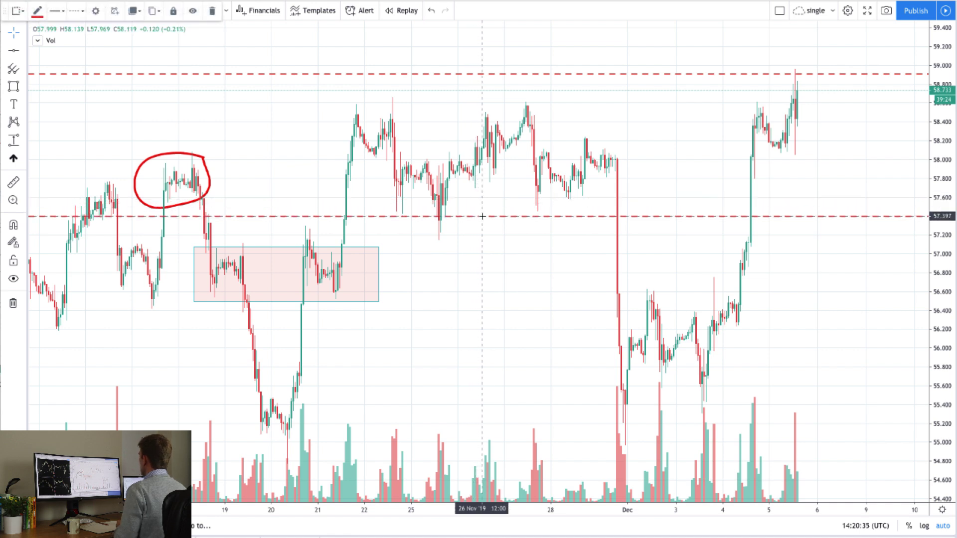
pyautogui.moveTo(451, 78); pyautogui.dragTo(452, 98)
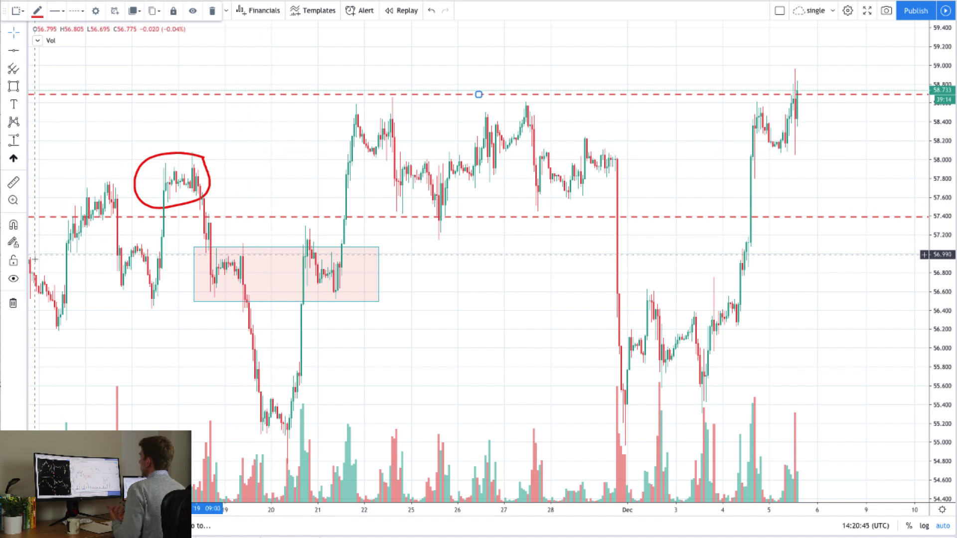
# - Toggle the visibility of all drawings off and on, and clear them all and undo the clearing
pyautogui.click(15, 279)
pyautogui.click(15, 279)
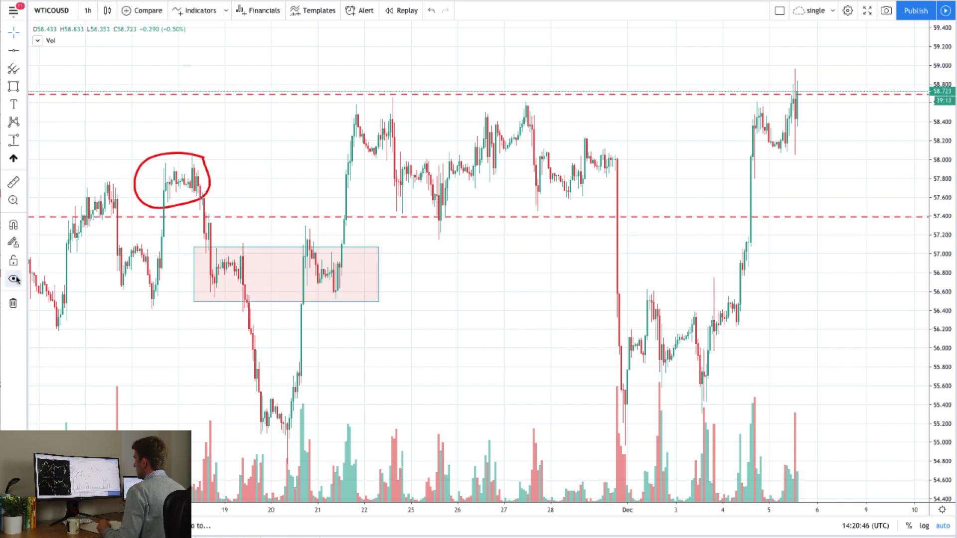
pyautogui.click(13, 307)
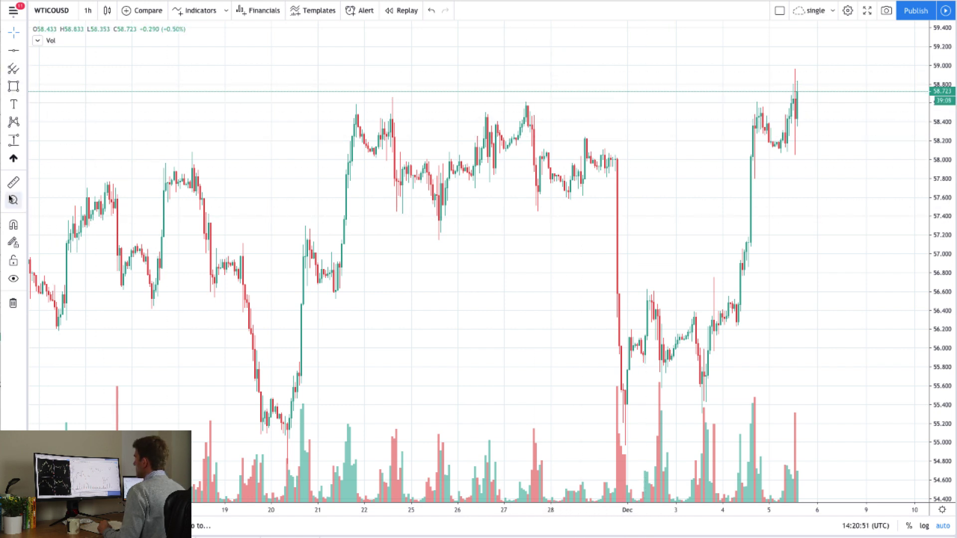
pyautogui.hotkey('ctrl', 'z')
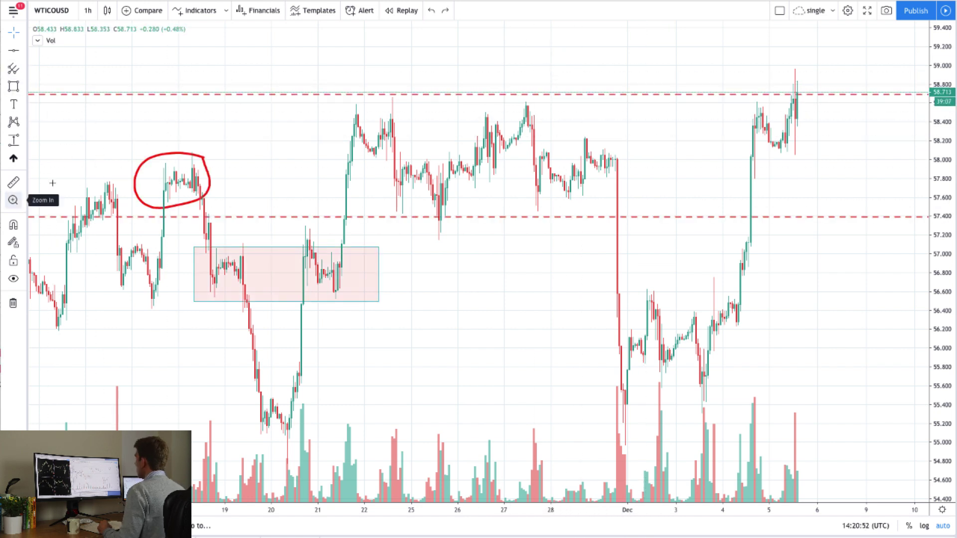
# - Remove only the red freehand circle and undo its removal
pyautogui.rightClick(183, 154)
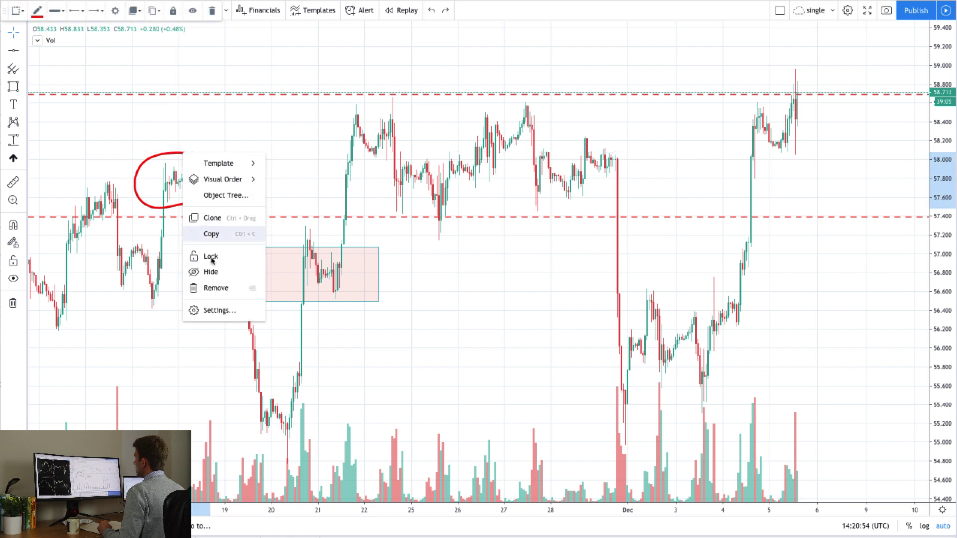
pyautogui.click(211, 289)
pyautogui.hotkey('ctrl', 'z')
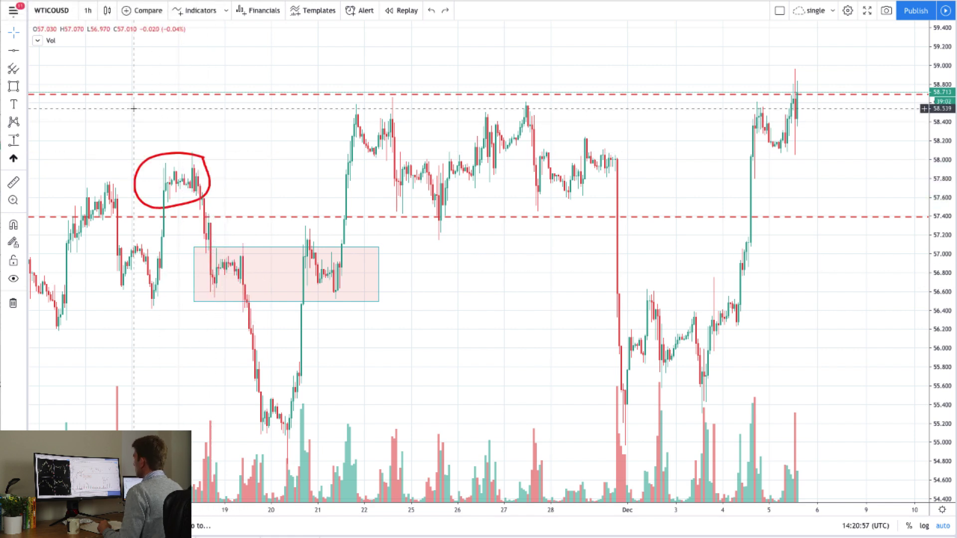
# - Remove all drawings from the chart, and hide the volume indicator and show it again
pyautogui.click(13, 303)
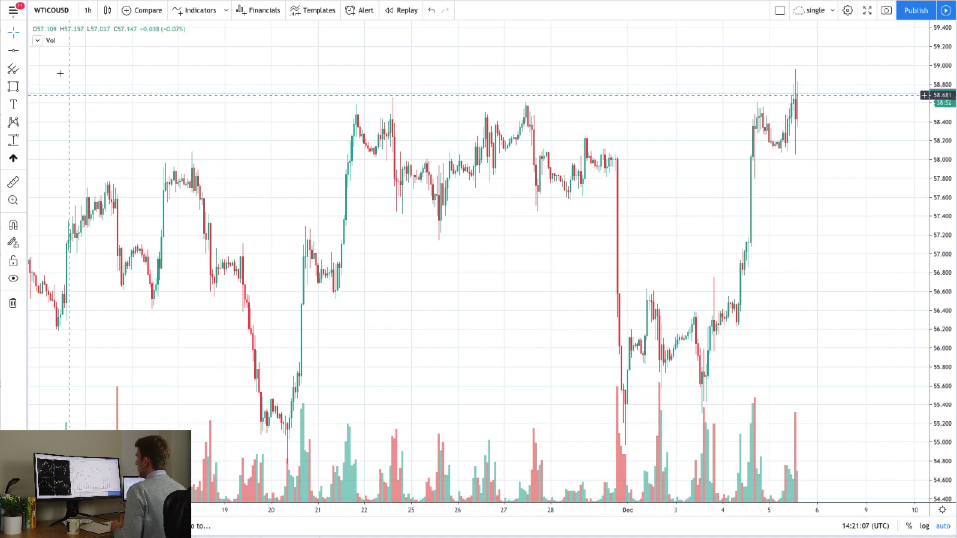
pyautogui.click(64, 41)
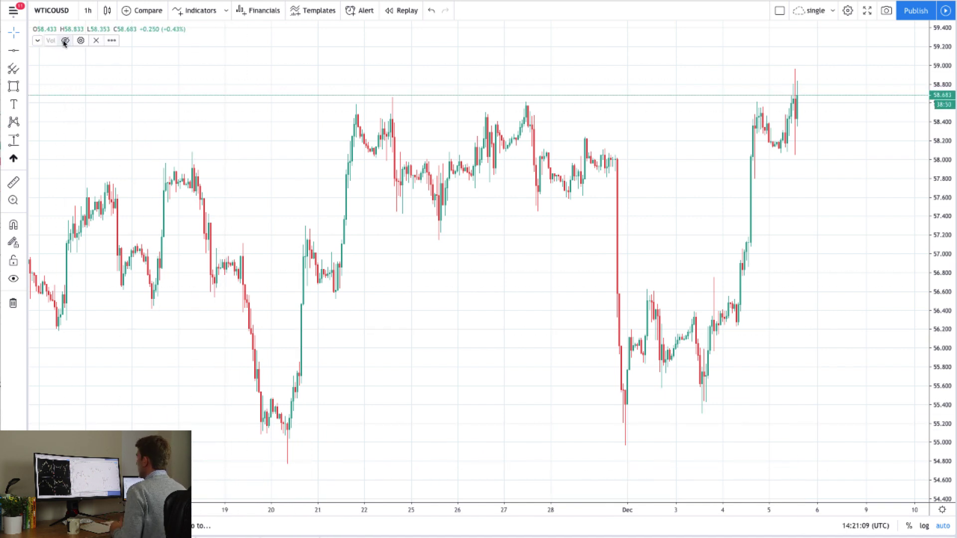
pyautogui.click(64, 42)
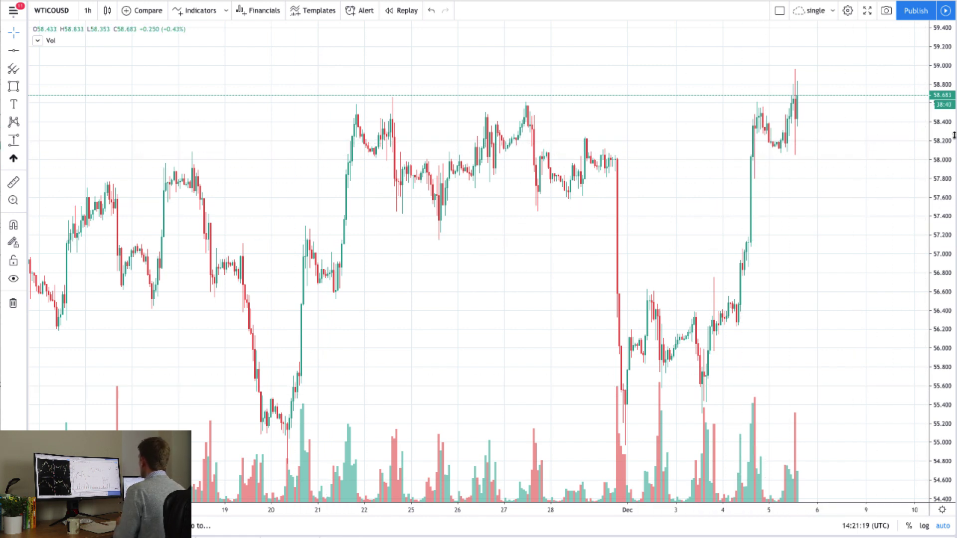
# - Compress the price scale to span roughly 53 to 61, and widen the time scale around the early December candles
pyautogui.moveTo(950, 152); pyautogui.dragTo(951, 172)
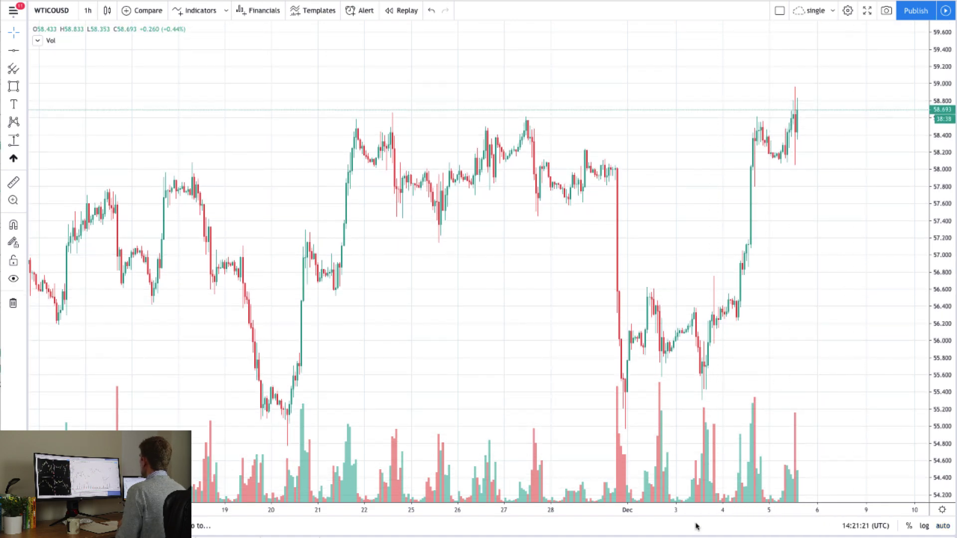
pyautogui.scroll(3, 715, 513)
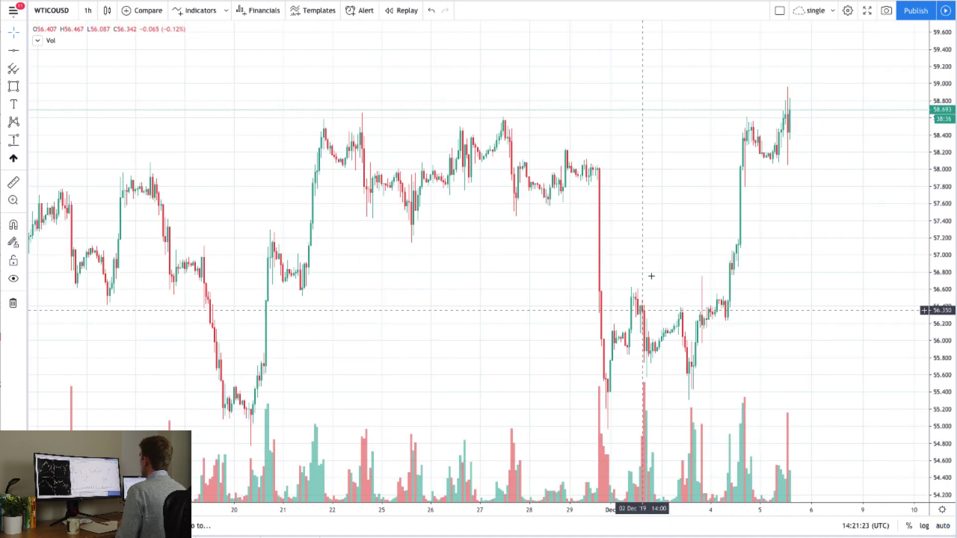
pyautogui.scroll(3, 660, 244)
pyautogui.scroll(5, 661, 244)
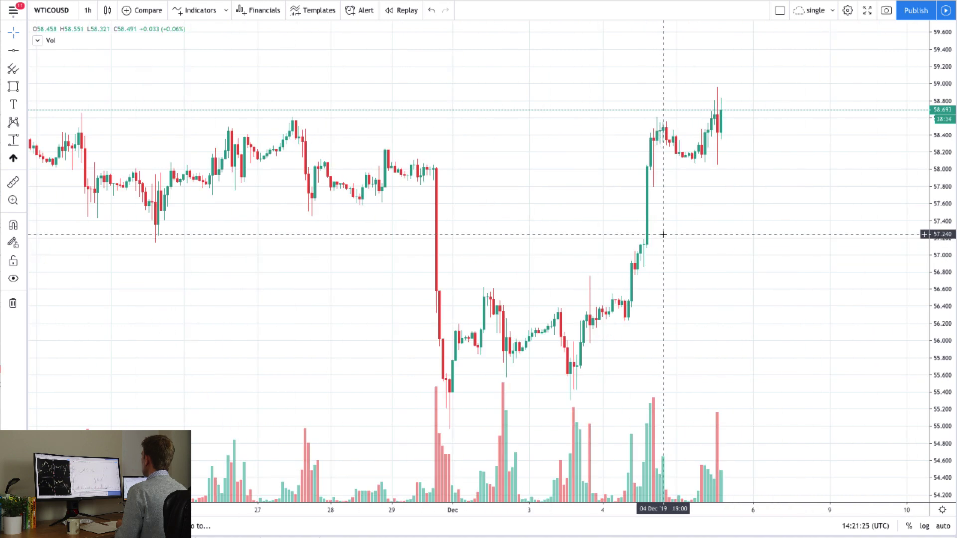
pyautogui.moveTo(943, 101); pyautogui.dragTo(943, 125)
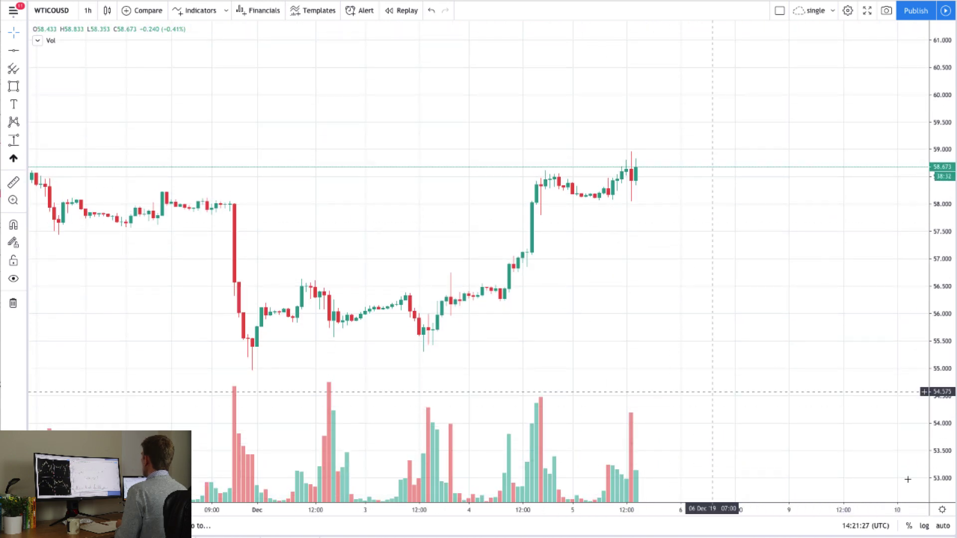
# - Turn on automatic price scaling and adjust the time scale to show candles back to mid-November
pyautogui.click(942, 526)
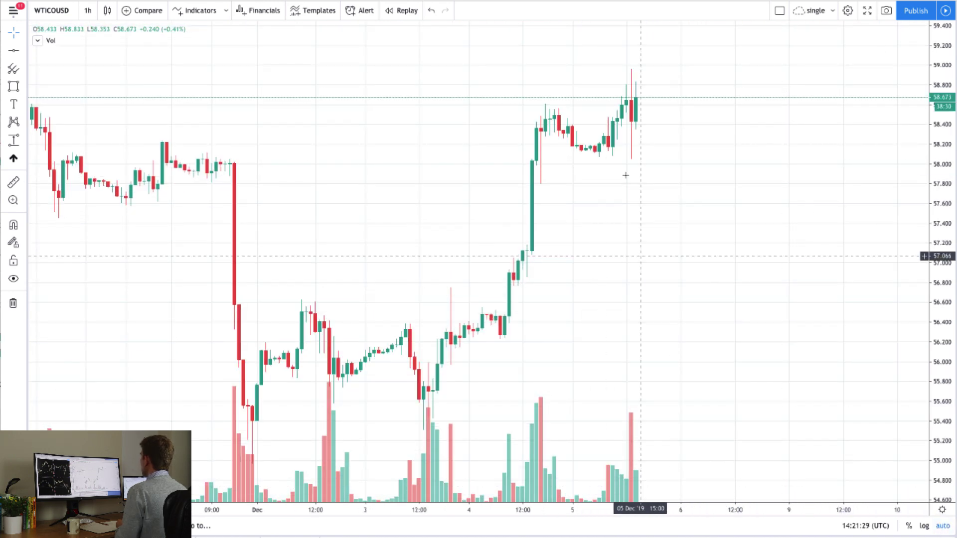
pyautogui.scroll(-5, 626, 184)
pyautogui.scroll(-3, 646, 174)
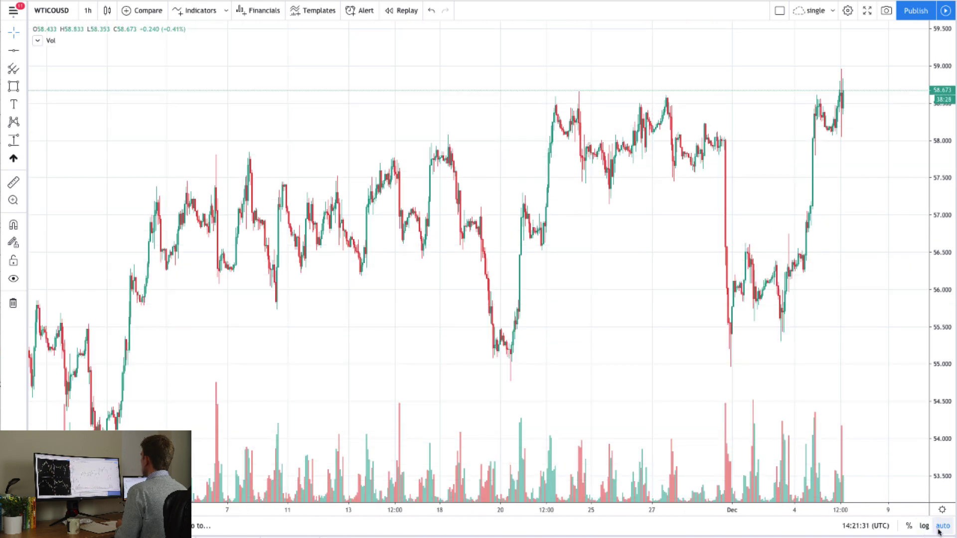
pyautogui.scroll(4, 827, 309)
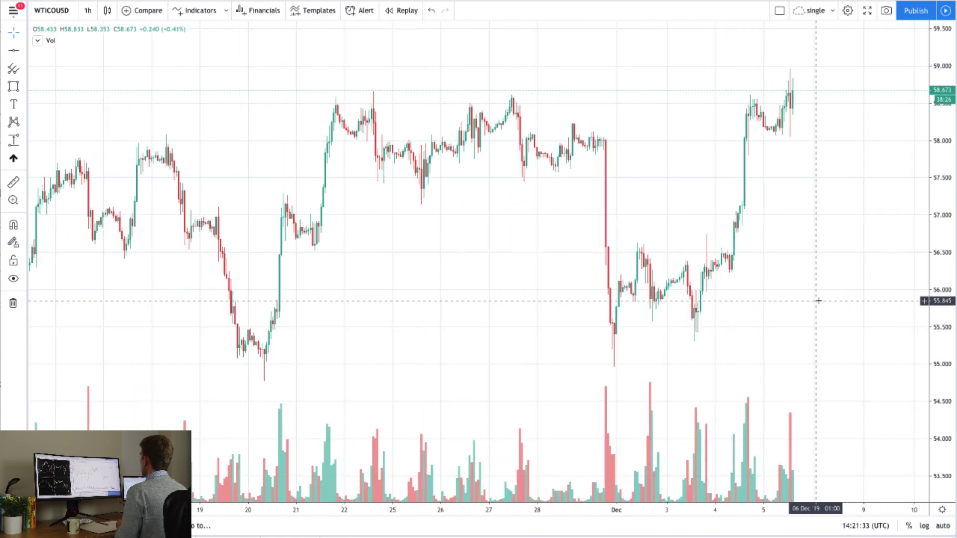
# - Compress the price scale to span roughly 40 to 72, and restore automatic scaling
pyautogui.scroll(2, 818, 301)
pyautogui.moveTo(942, 215); pyautogui.dragTo(942, 329)
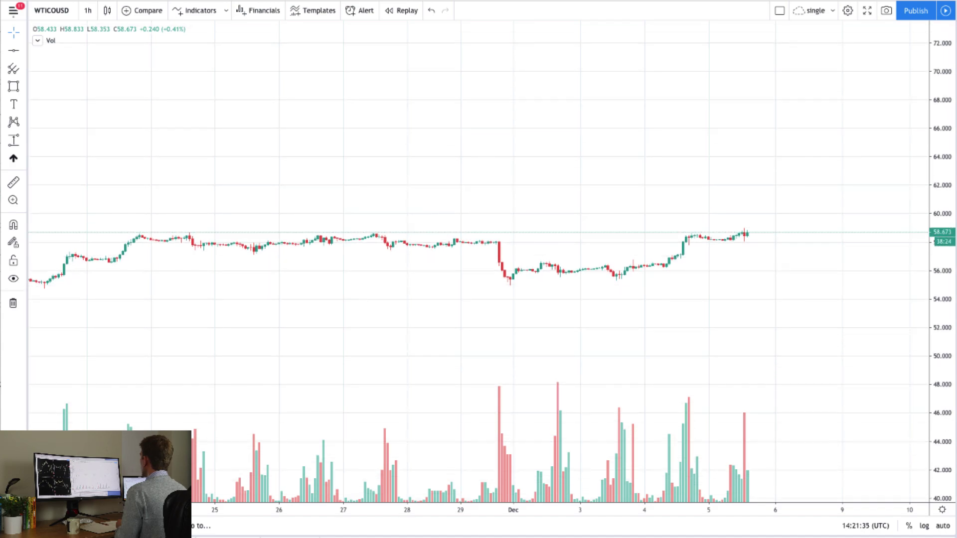
pyautogui.click(942, 526)
pyautogui.scroll(-6, 768, 319)
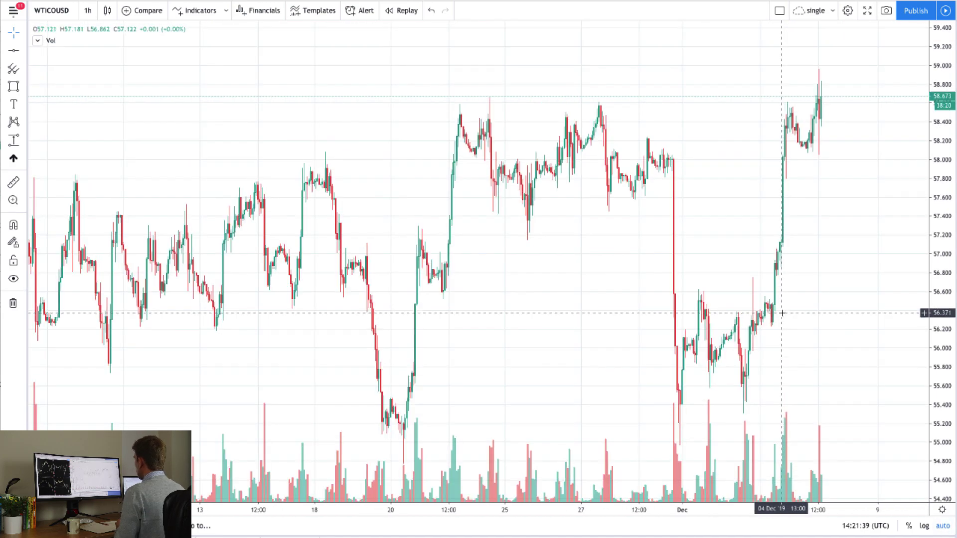
pyautogui.scroll(-2, 782, 311)
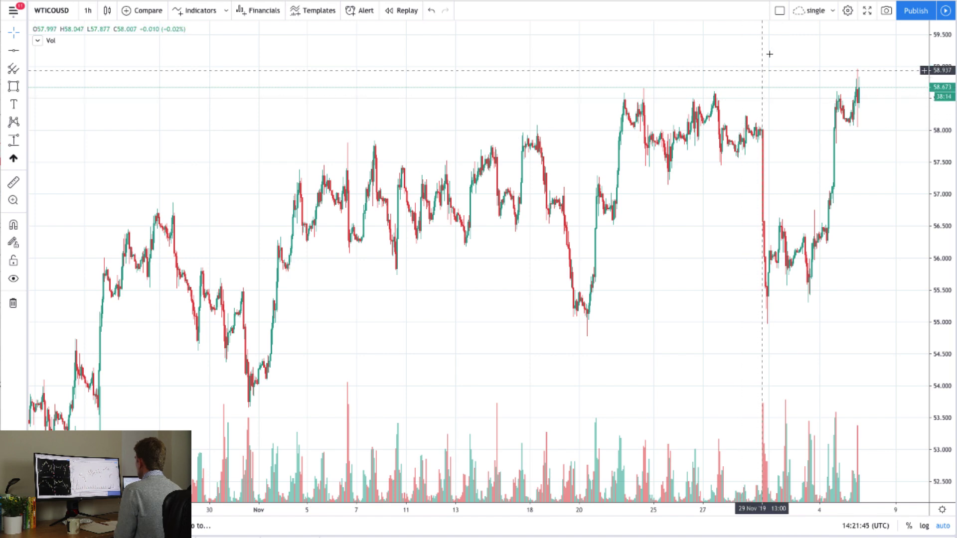
# - Split the layout into two charts stacked one above the other and sync the symbol across them
pyautogui.click(780, 10)
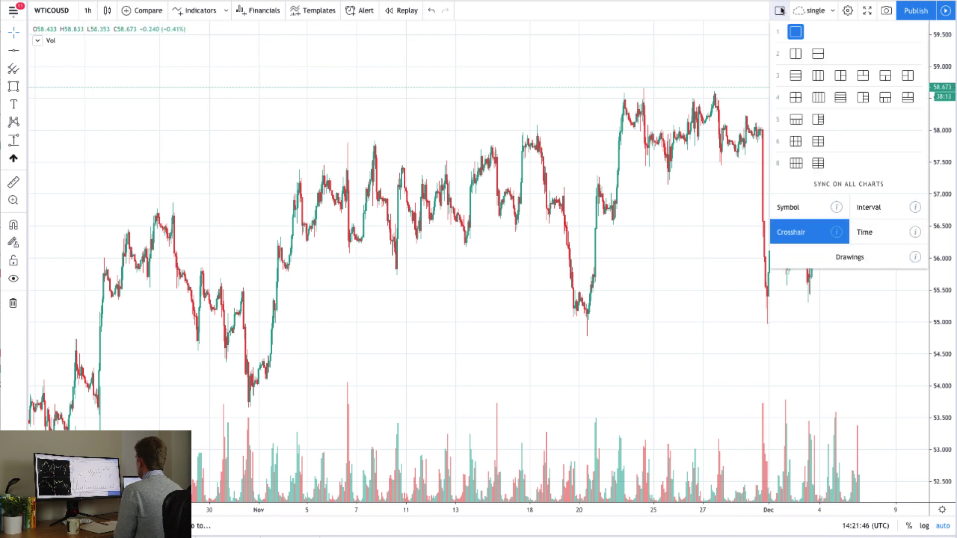
pyautogui.click(818, 54)
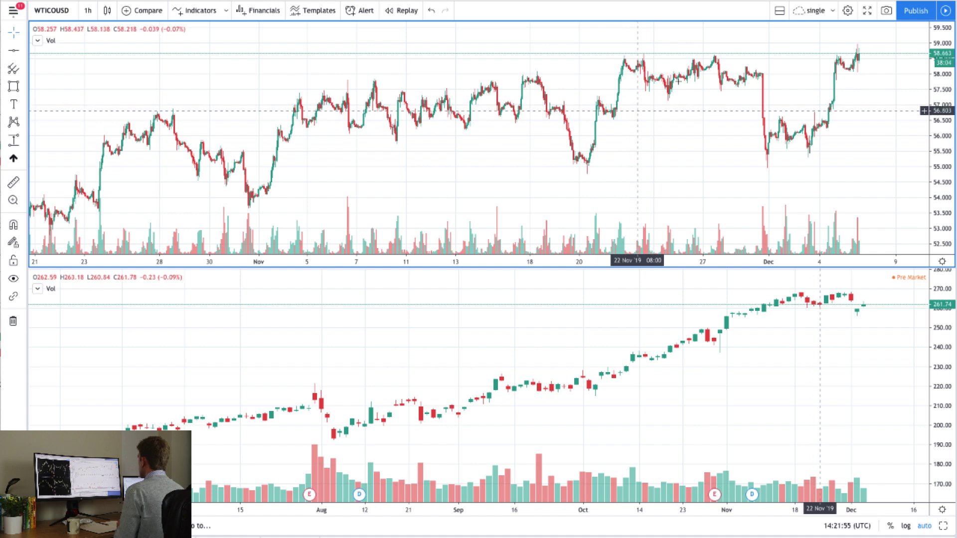
pyautogui.click(780, 11)
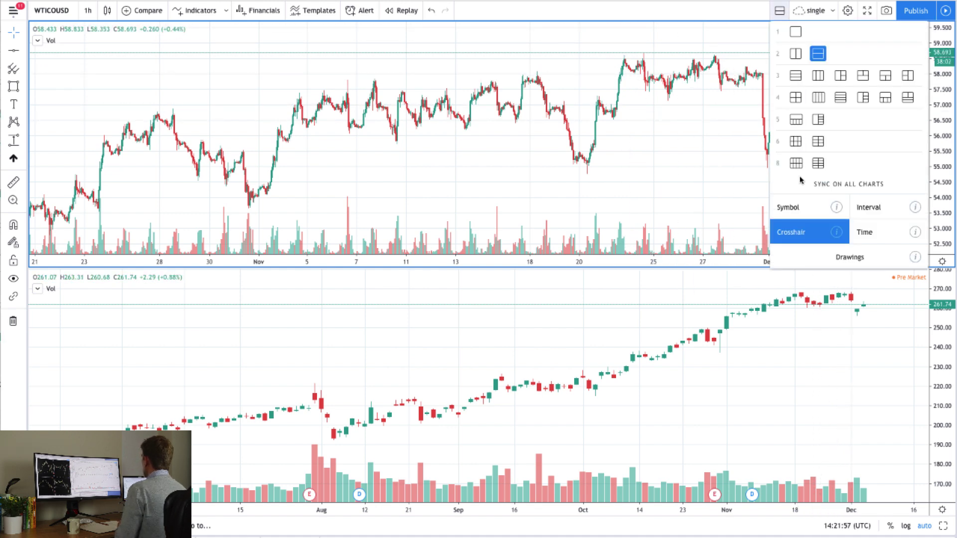
pyautogui.click(807, 208)
pyautogui.click(686, 169)
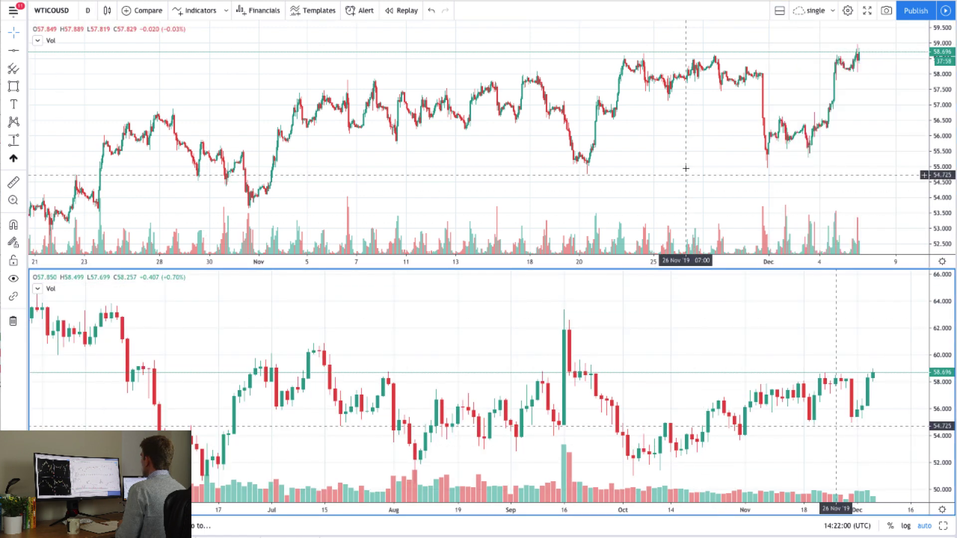
# - Load the symbol SPY on both synced charts
pyautogui.write('s')
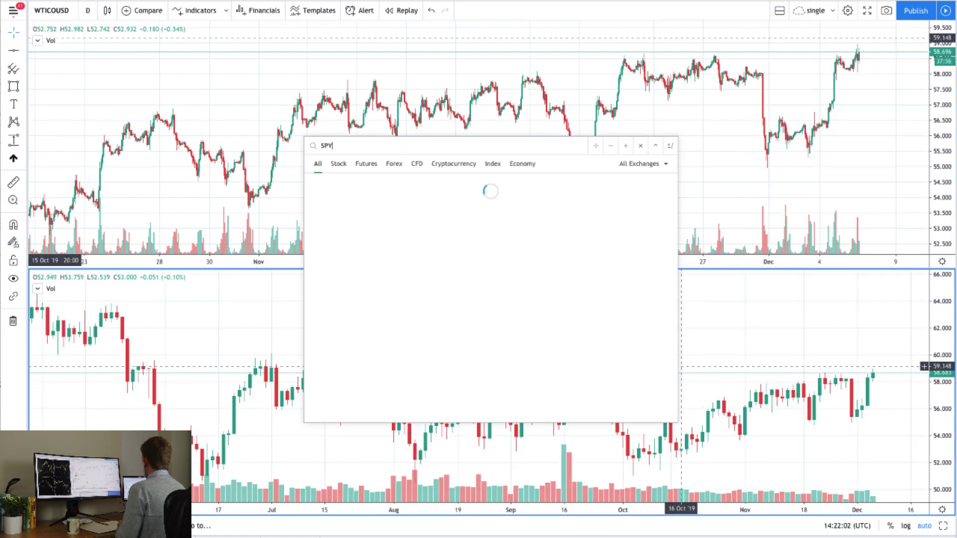
pyautogui.press('Return')
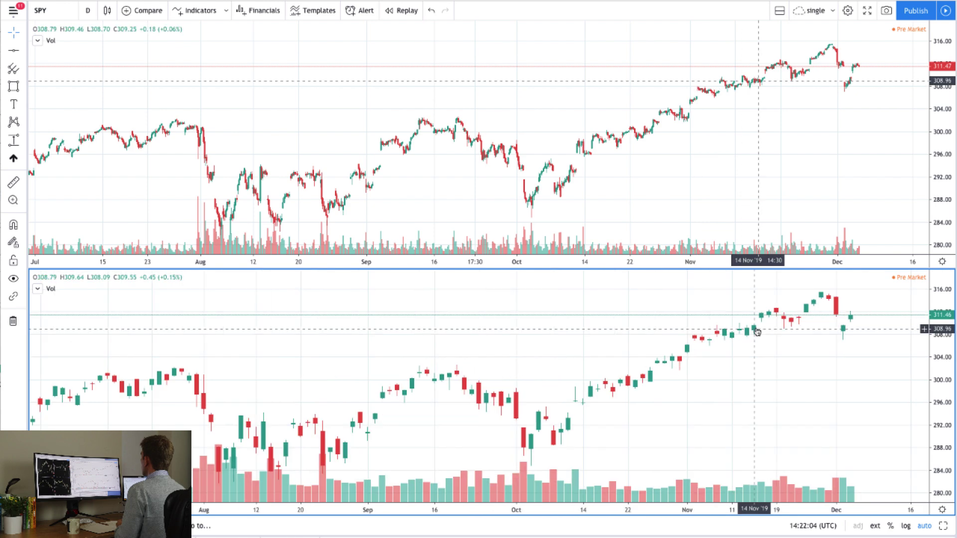
pyautogui.scroll(3, 756, 332)
pyautogui.click(701, 120)
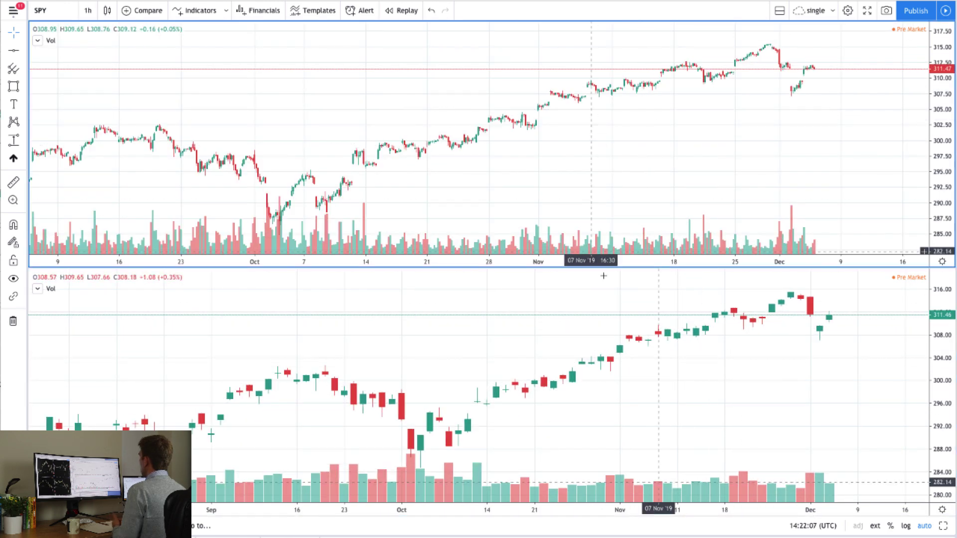
# - Change the symbol of both synced charts to QQQ from the lower chart
pyautogui.click(559, 302)
pyautogui.scroll(-3, 559, 302)
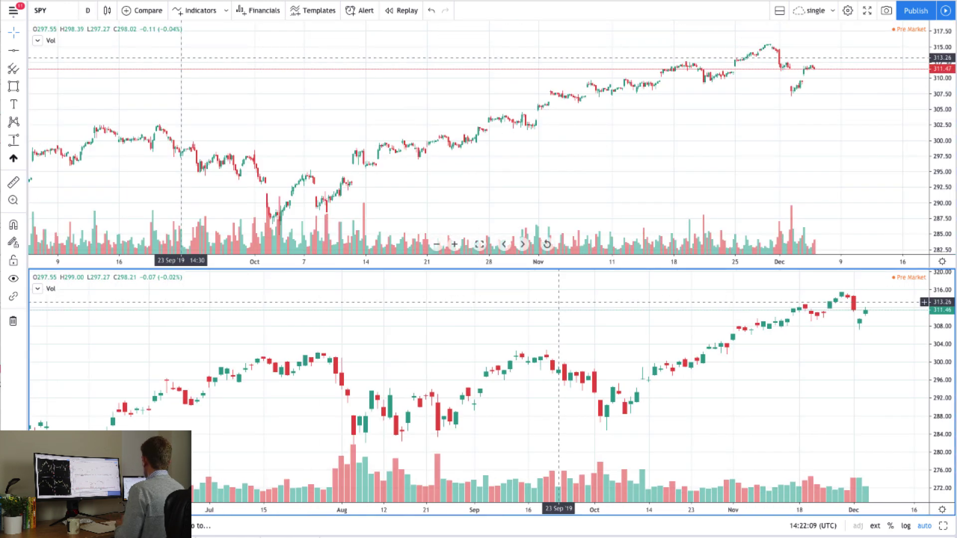
pyautogui.write('QQQ')
pyautogui.press('Return')
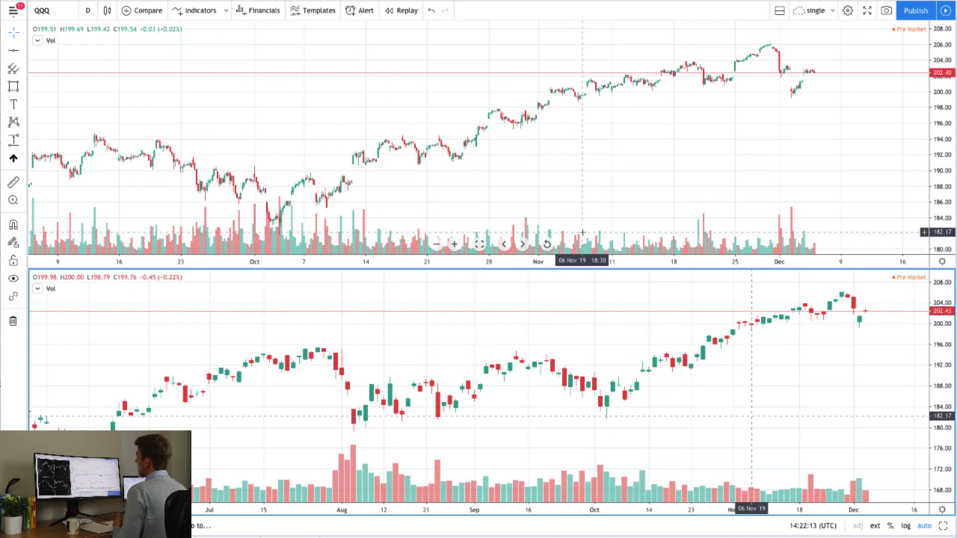
# - Turn off symbol syncing and load SPY on the upper chart only
pyautogui.click(780, 10)
pyautogui.click(802, 215)
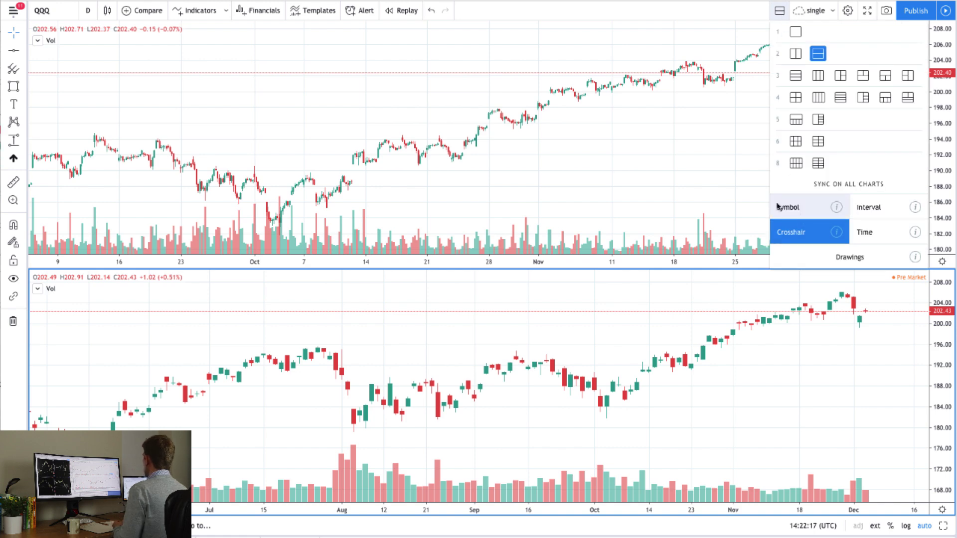
pyautogui.click(742, 173)
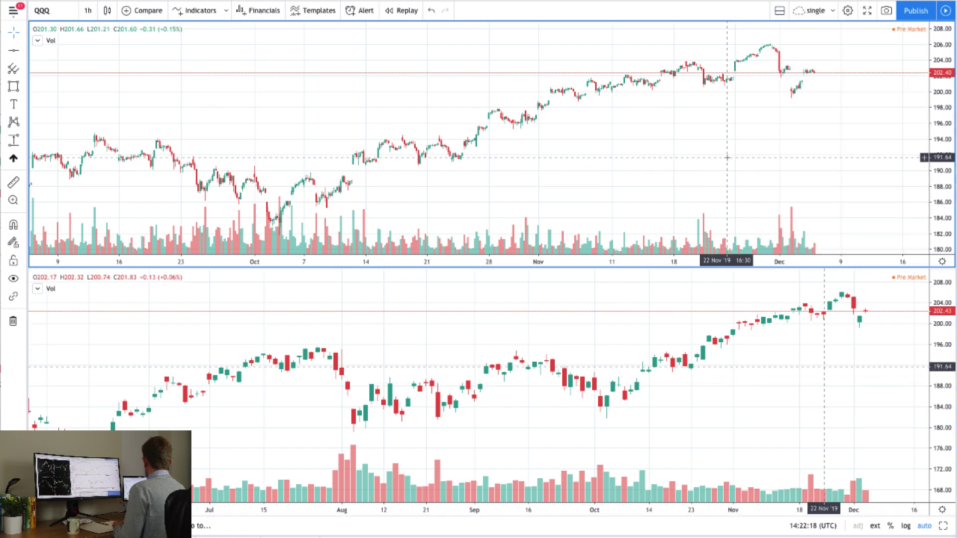
pyautogui.write('SPY')
pyautogui.press('Return')
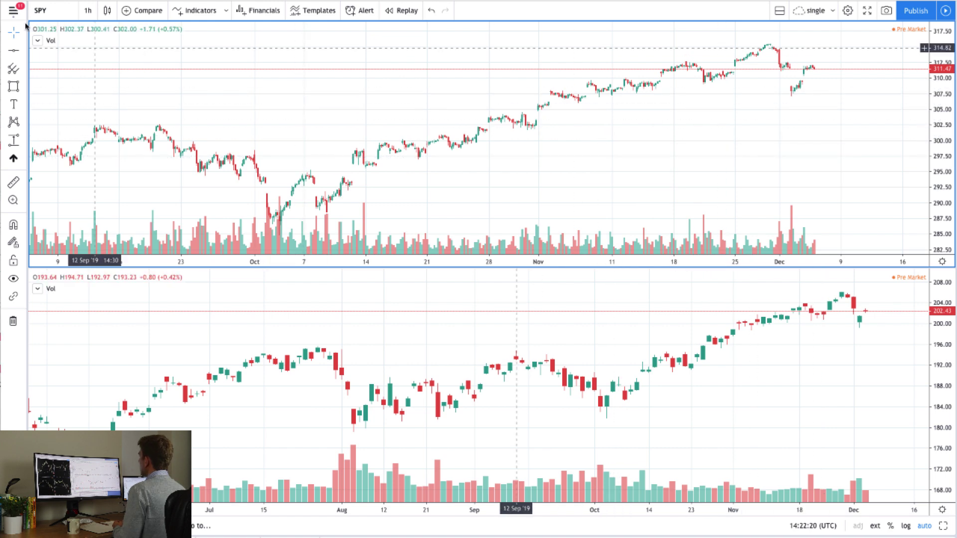
# - Set the upper SPY chart's interval to 1 day
pyautogui.click(88, 18)
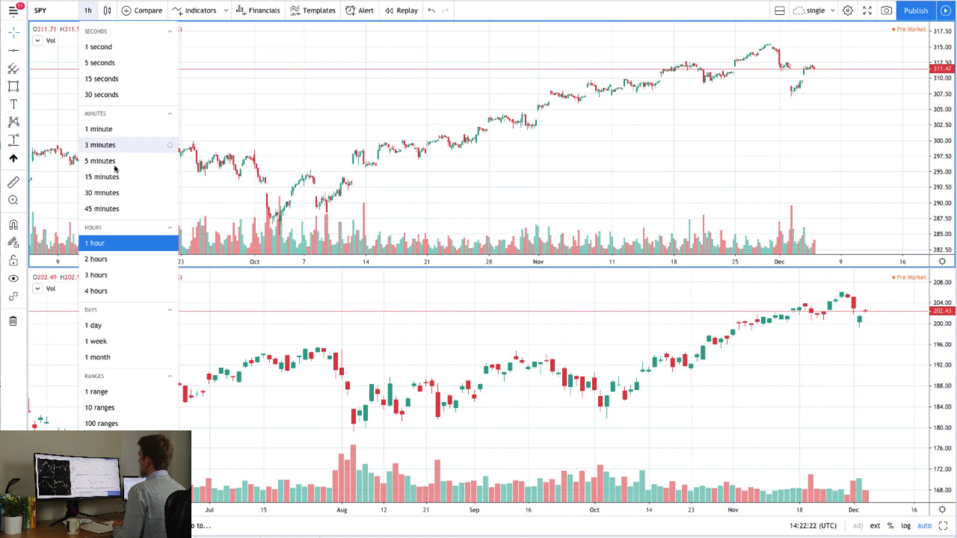
pyautogui.click(113, 324)
pyautogui.scroll(3, 804, 170)
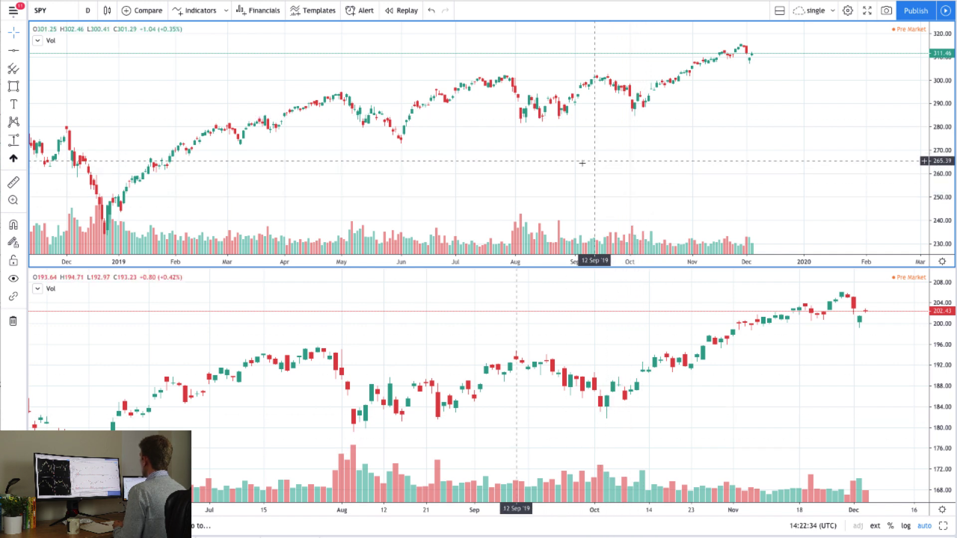
# - Turn on interval syncing across both charts
pyautogui.click(779, 10)
pyautogui.click(865, 209)
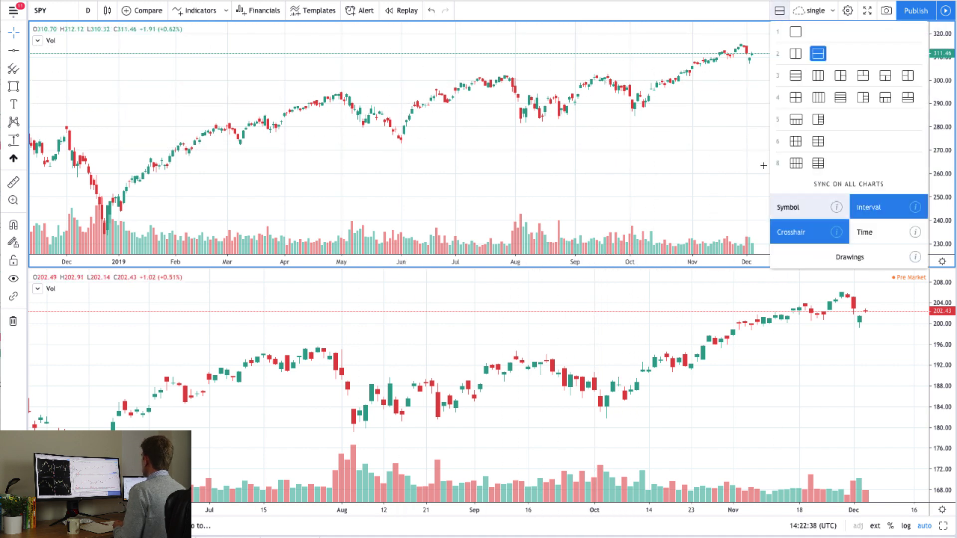
pyautogui.click(717, 149)
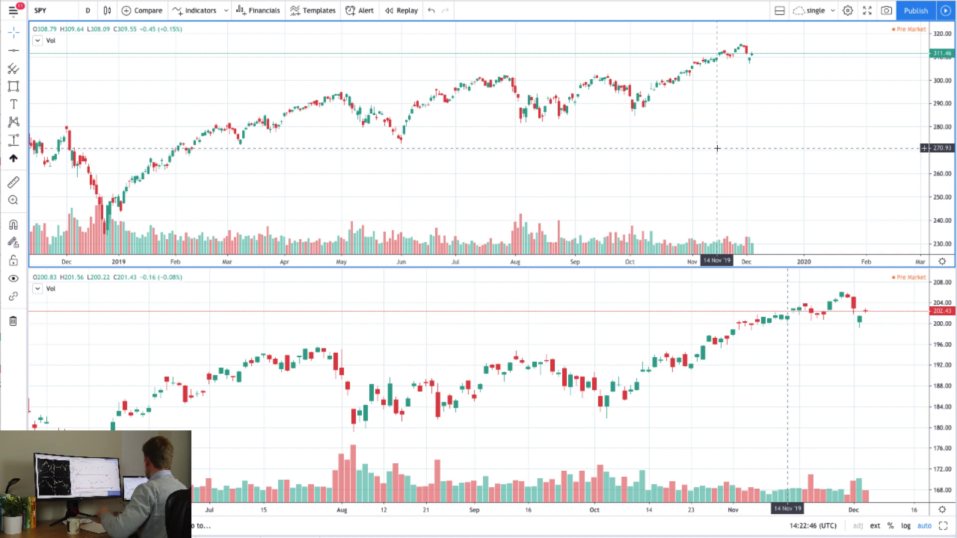
# - Set the interval of both synced charts to 15 minutes
pyautogui.write('1D')
pyautogui.press('Return')
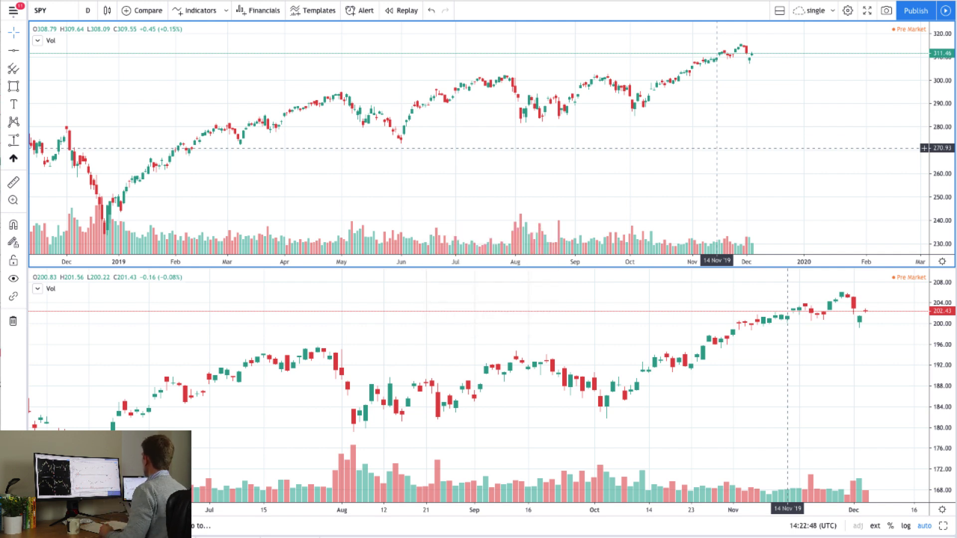
pyautogui.write('1')
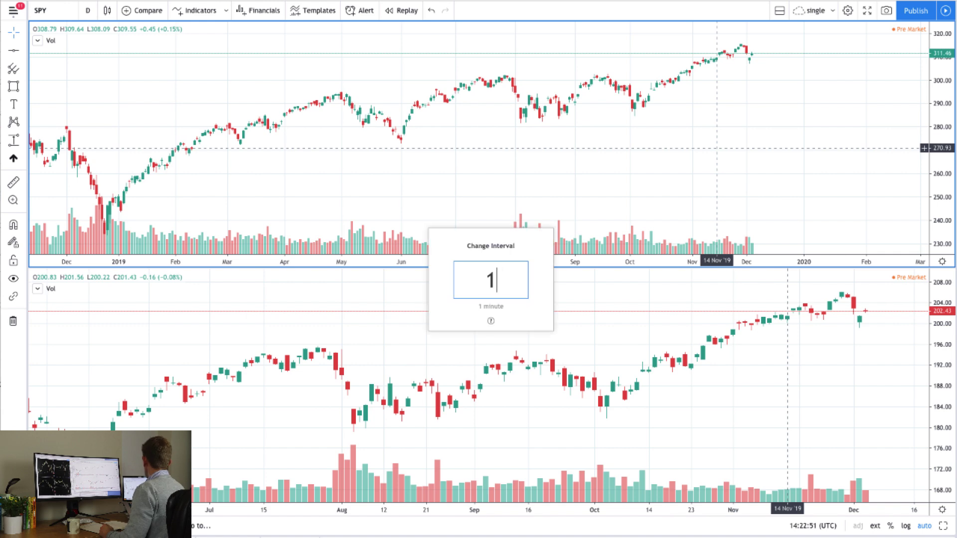
pyautogui.write('5')
pyautogui.press('Return')
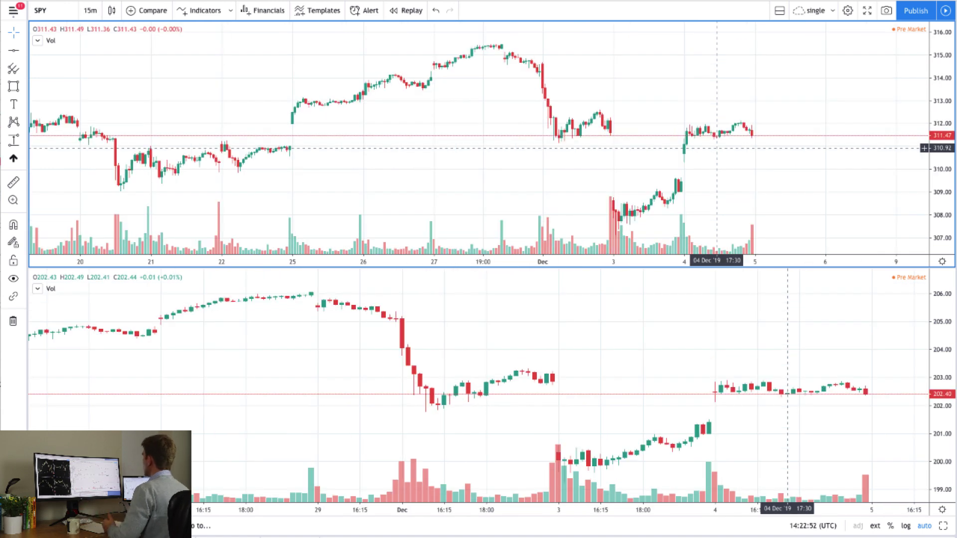
# - Show more history on the lower QQQ chart, and turn off crosshair syncing between the charts
pyautogui.click(716, 335)
pyautogui.scroll(-5, 715, 336)
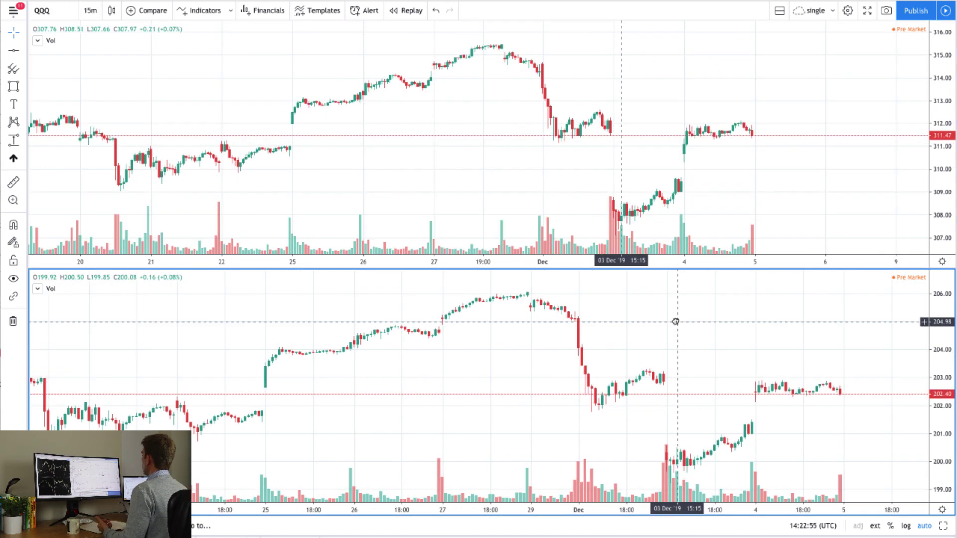
pyautogui.scroll(-3, 676, 321)
pyautogui.click(779, 11)
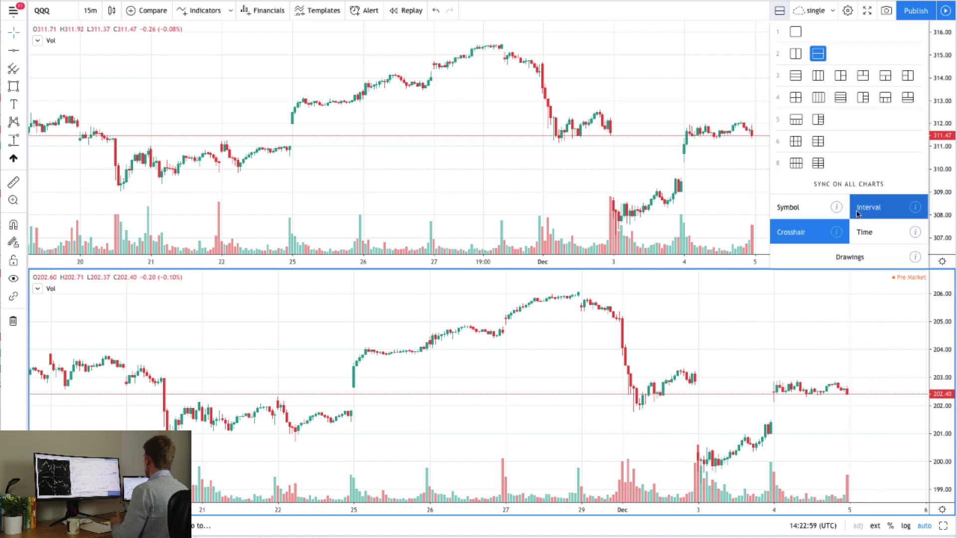
pyautogui.click(810, 231)
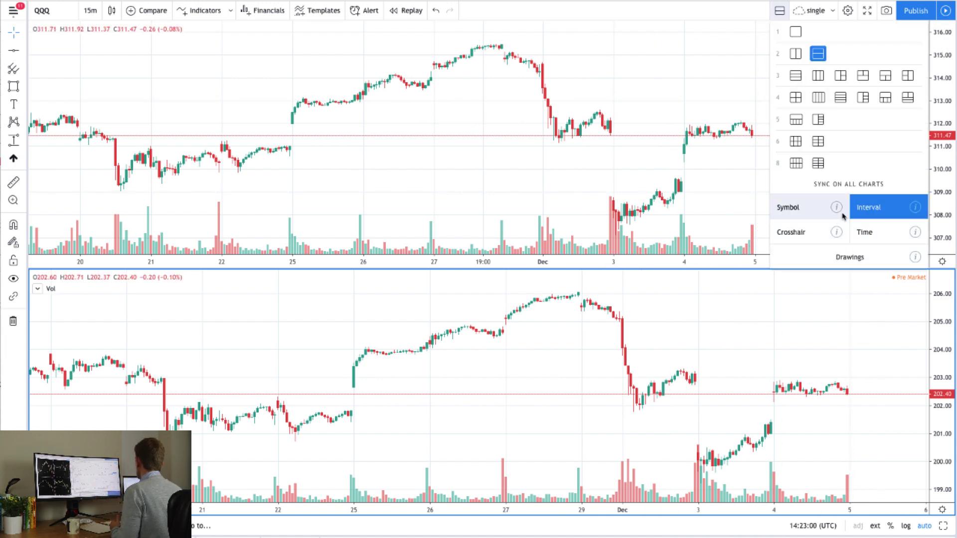
pyautogui.click(724, 86)
# - Return to the single-chart layout and change the chart's symbol to SPY
pyautogui.click(780, 10)
pyautogui.click(796, 32)
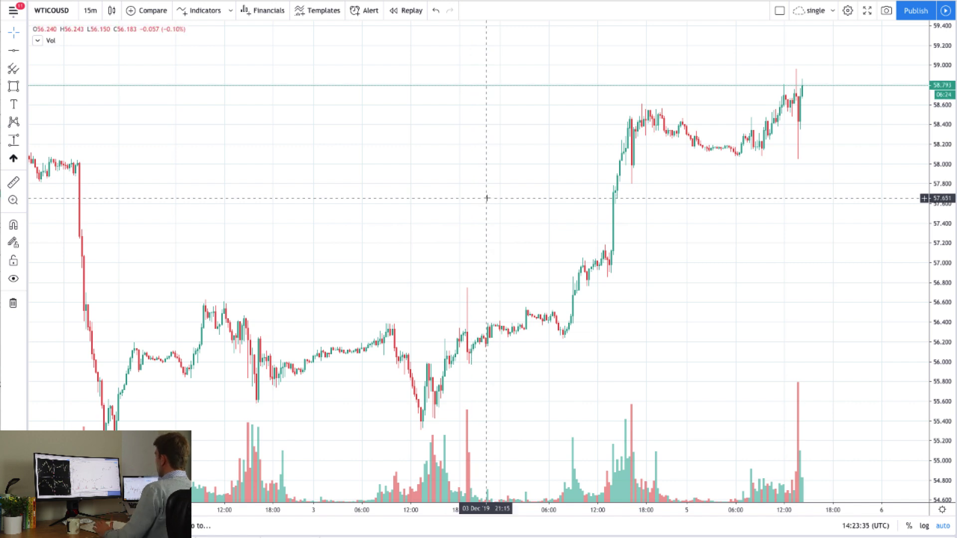
pyautogui.write('SPY')
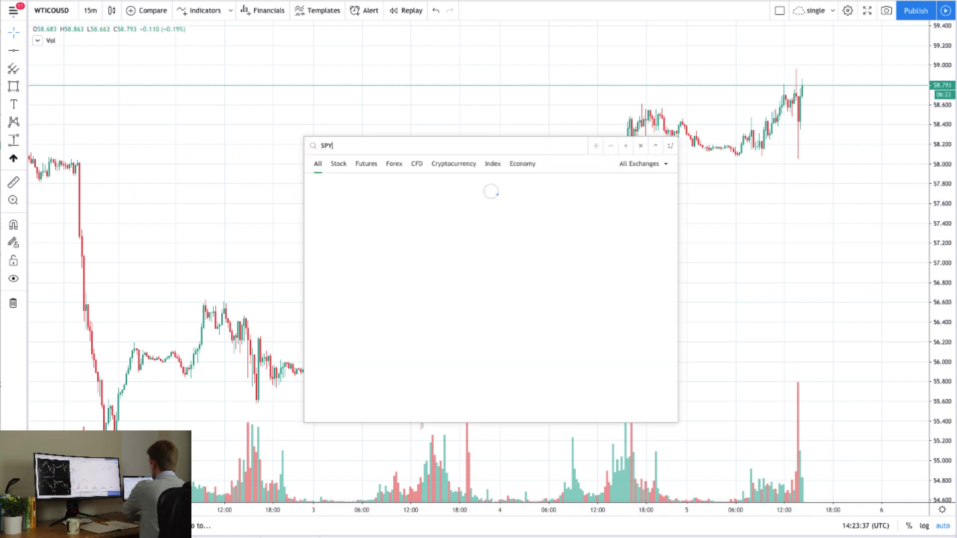
pyautogui.press('Return')
pyautogui.scroll(3, 615, 283)
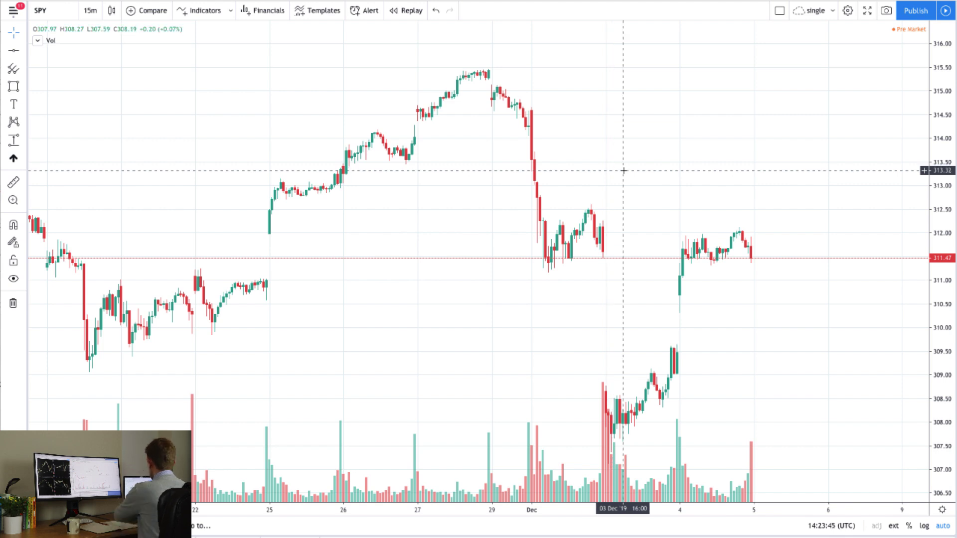
# - Load the ratio chart QQQ/SPY
pyautogui.write('QQQQ')
pyautogui.press('BackSpace')
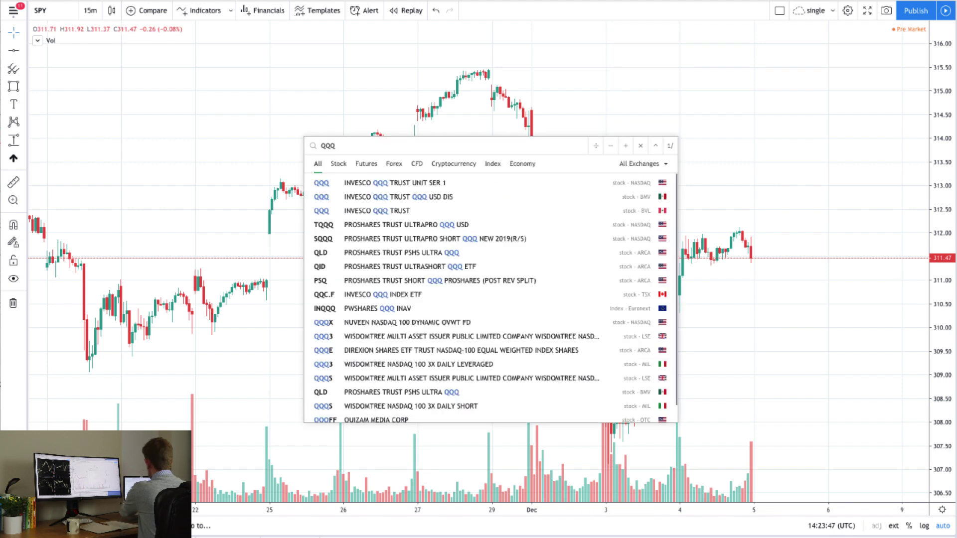
pyautogui.write('/SPY')
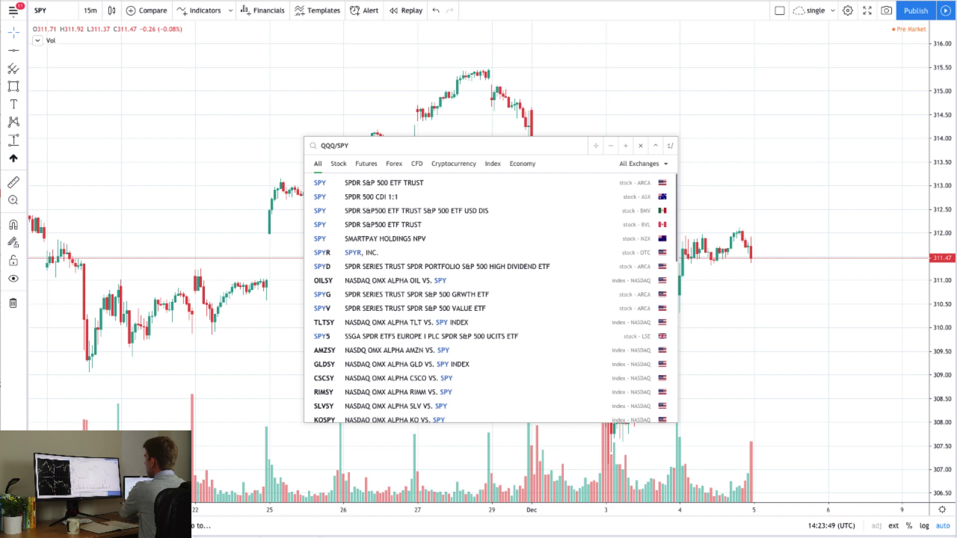
pyautogui.press('Return')
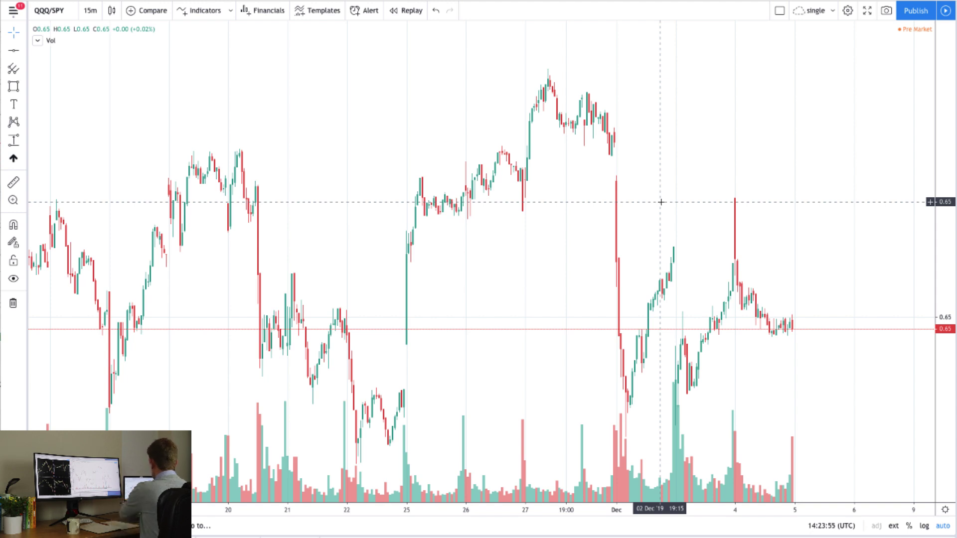
# - Load the spread chart AAPL-SPY
pyautogui.write('AAPL-')
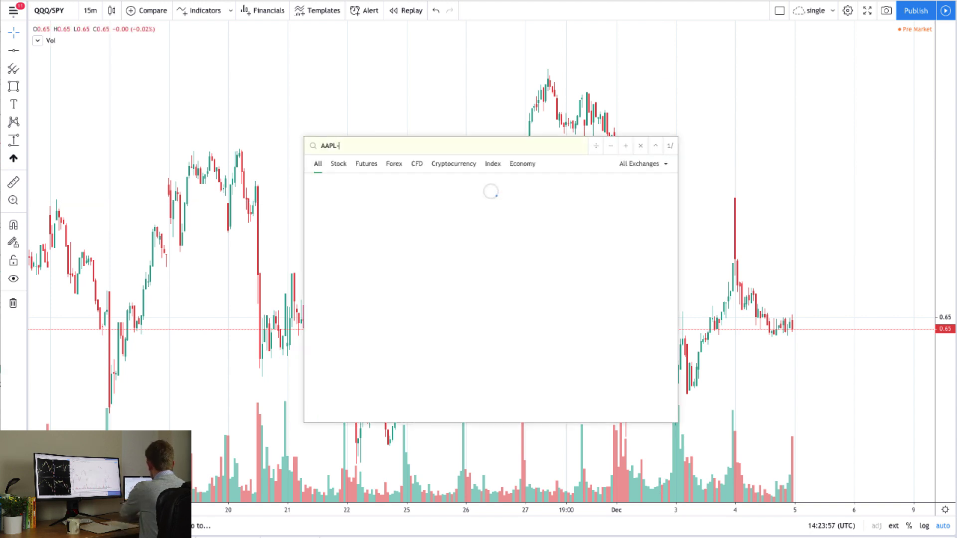
pyautogui.write('SPY')
pyautogui.press('Return')
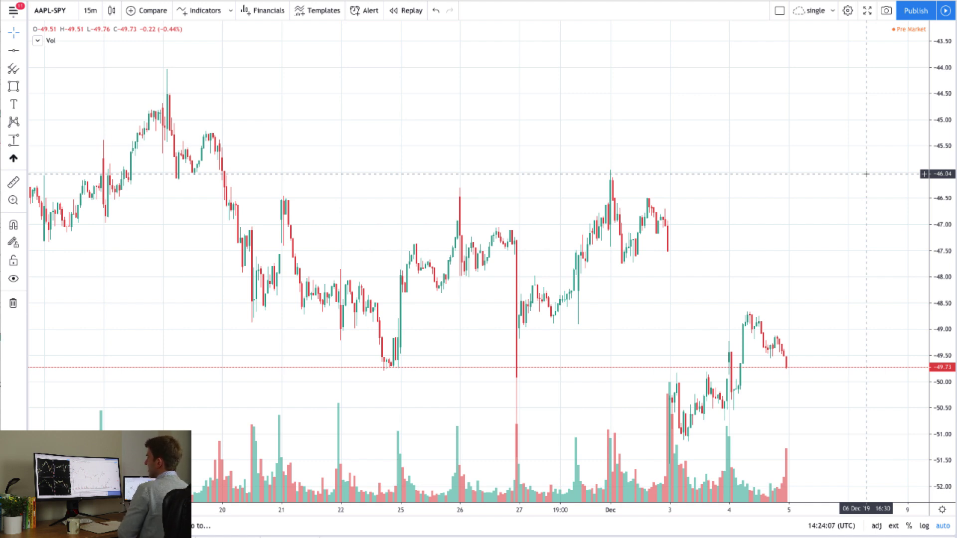
# - Load the ratio chart AAPL/TSLA and look over its price history
pyautogui.write('A')
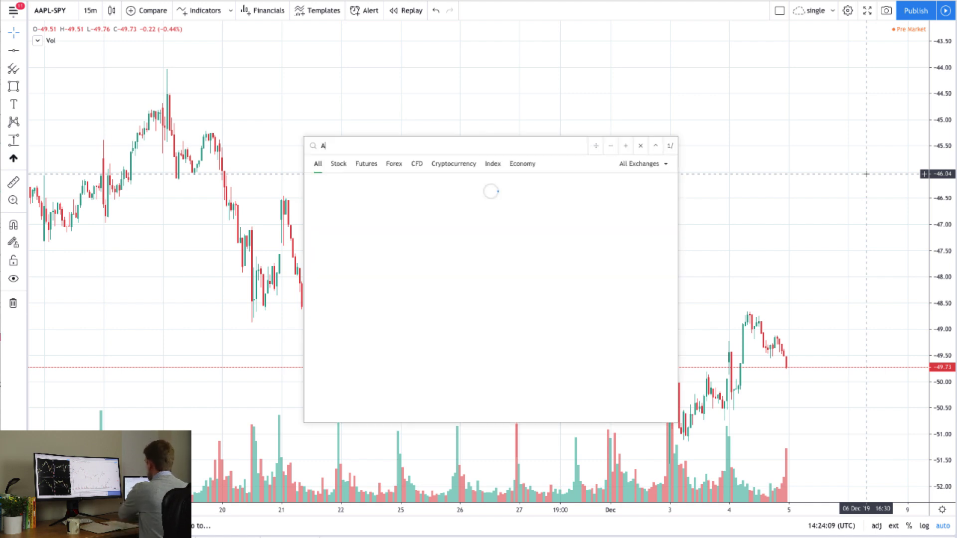
pyautogui.write('AP')
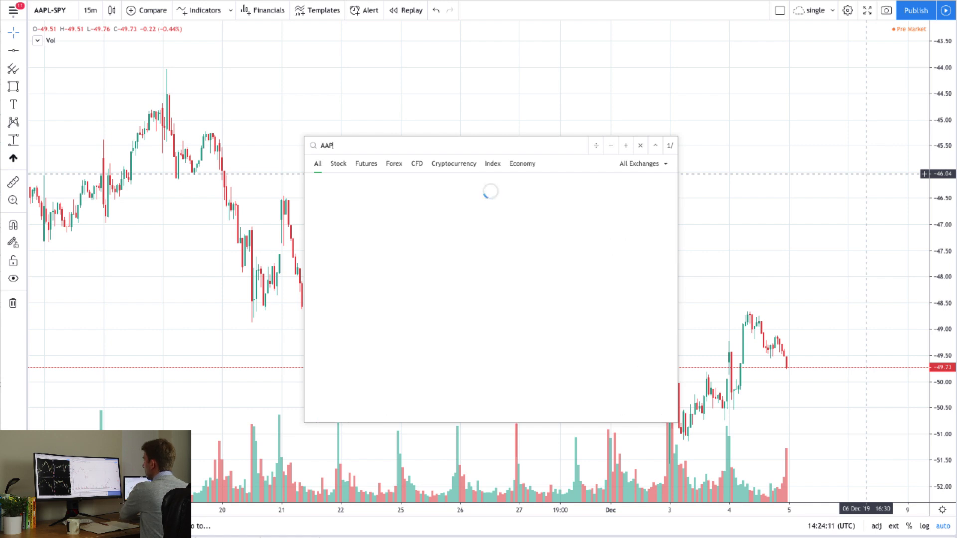
pyautogui.write('L/')
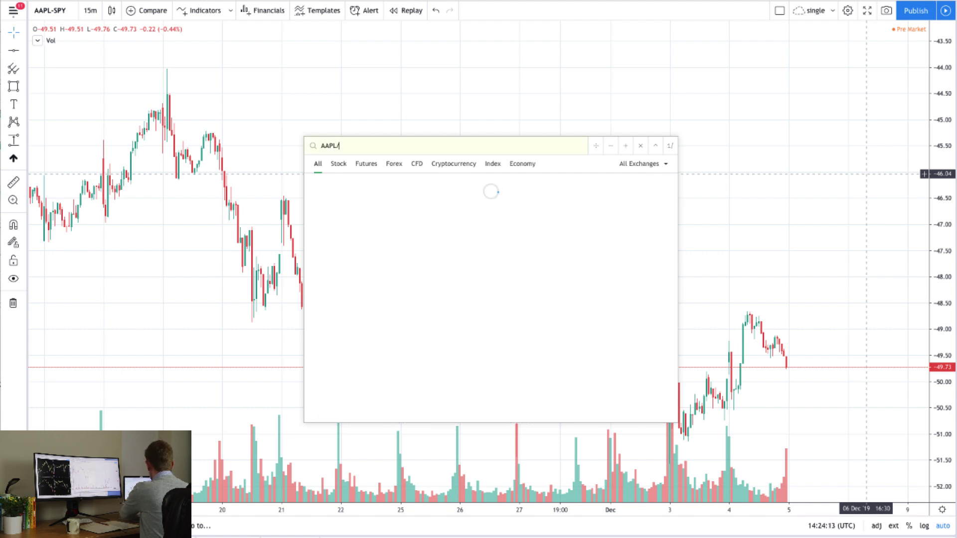
pyautogui.write('TSLA')
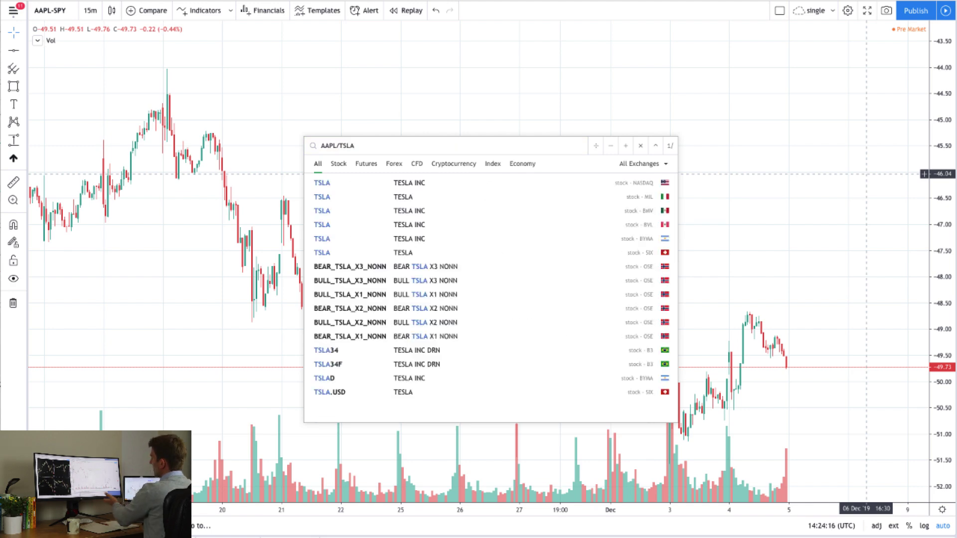
pyautogui.press('Return')
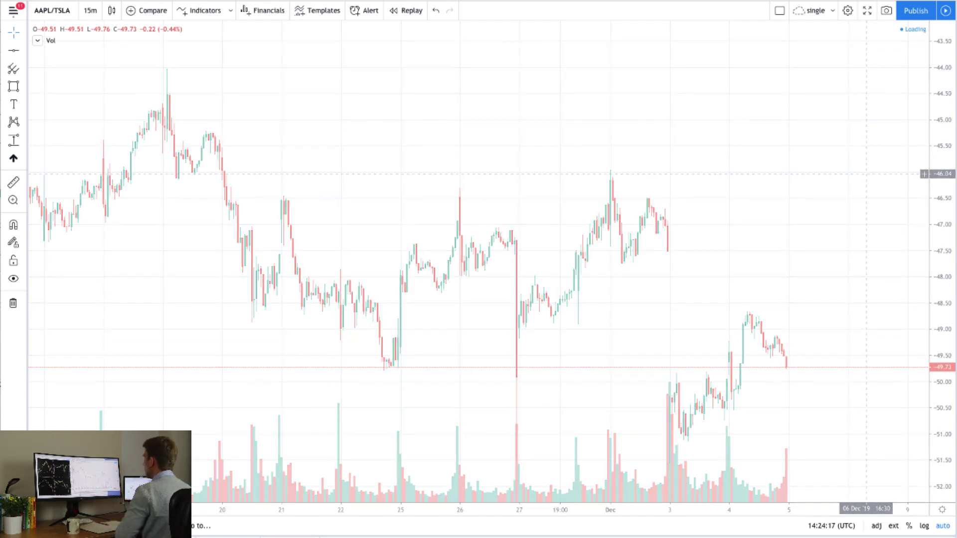
pyautogui.scroll(-10, 870, 177)
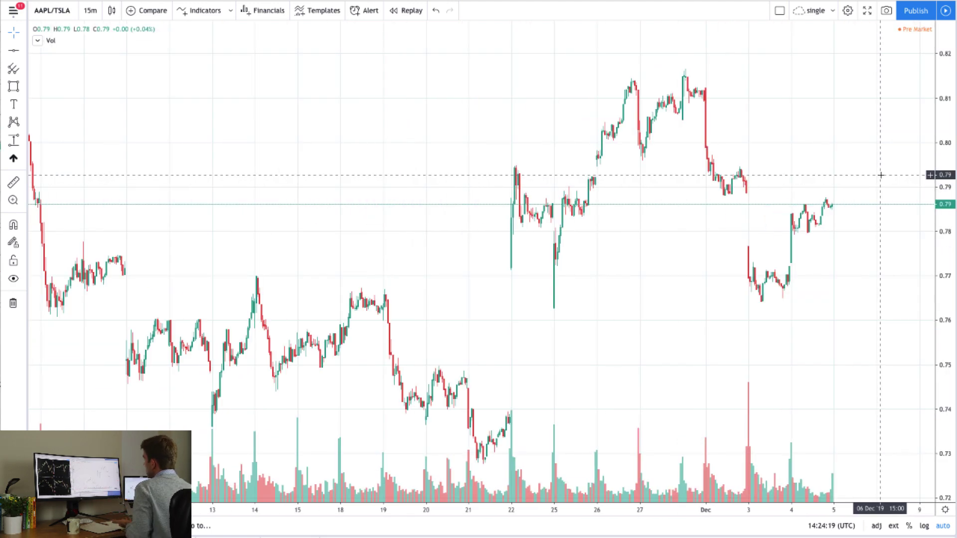
pyautogui.scroll(5, 817, 252)
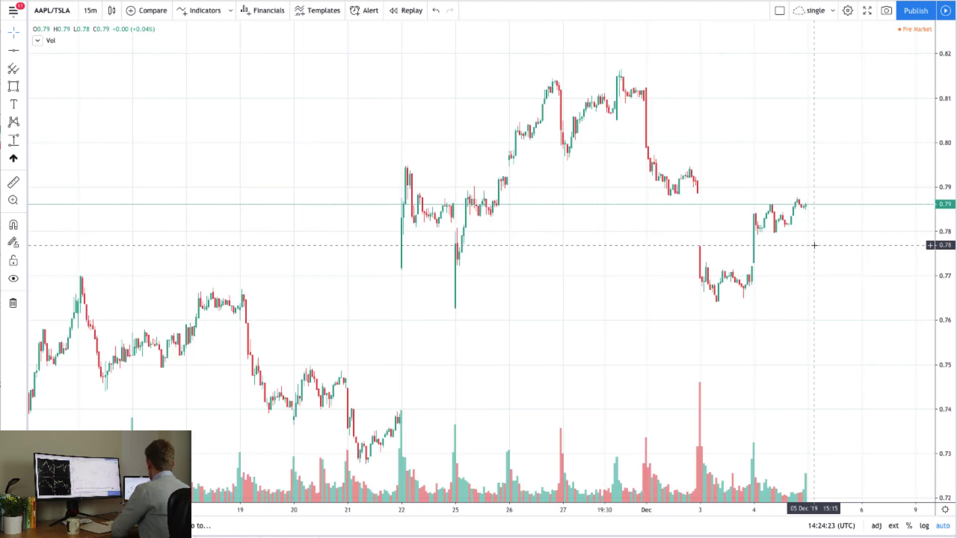
# - Load the formula symbol 1-SPY and look over its recent price moves
pyautogui.write('SP')
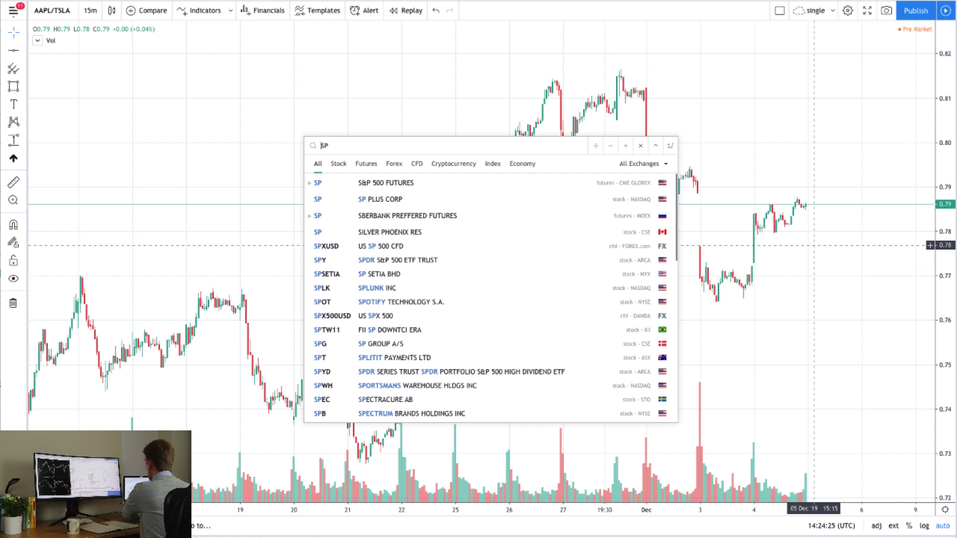
pyautogui.write('1')
pyautogui.write('Y')
pyautogui.press('Return')
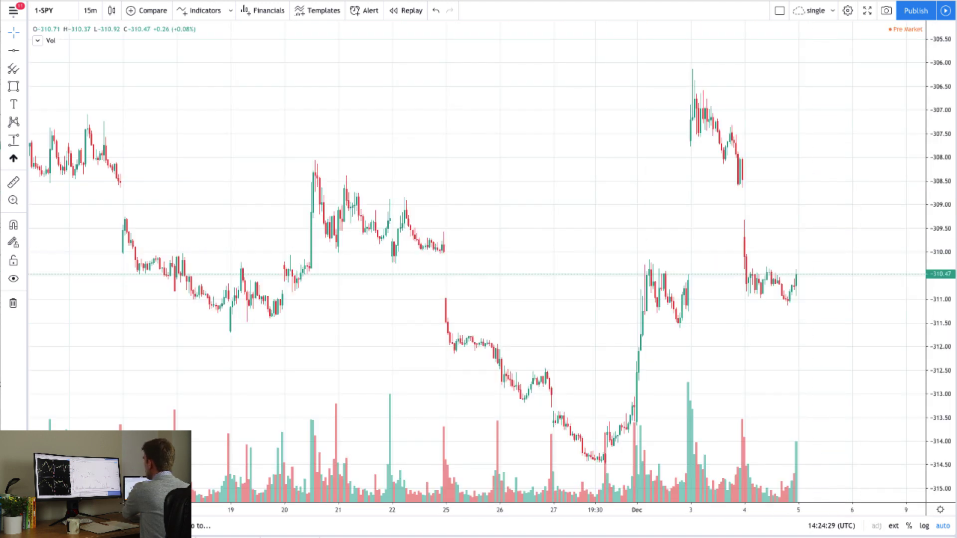
pyautogui.scroll(5, 886, 224)
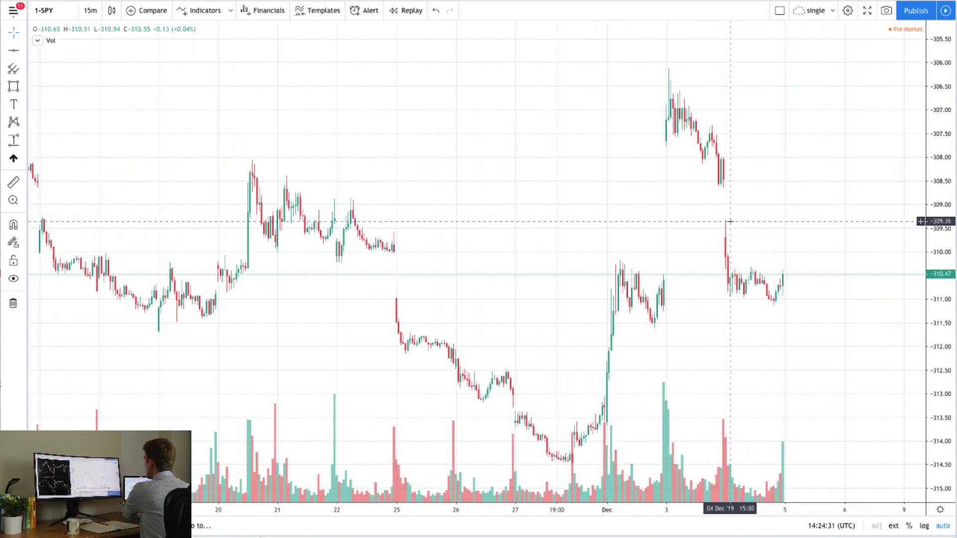
pyautogui.scroll(2, 729, 221)
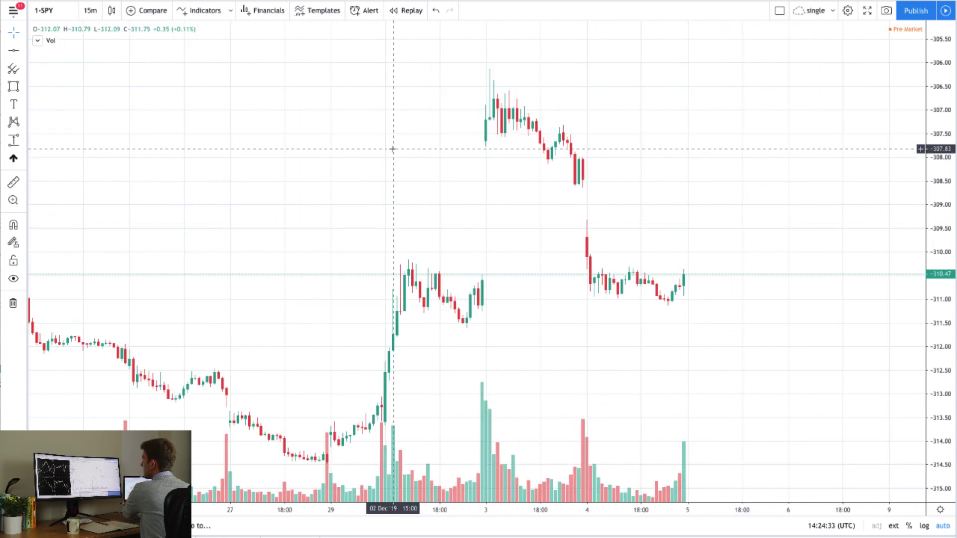
pyautogui.scroll(-2, 396, 147)
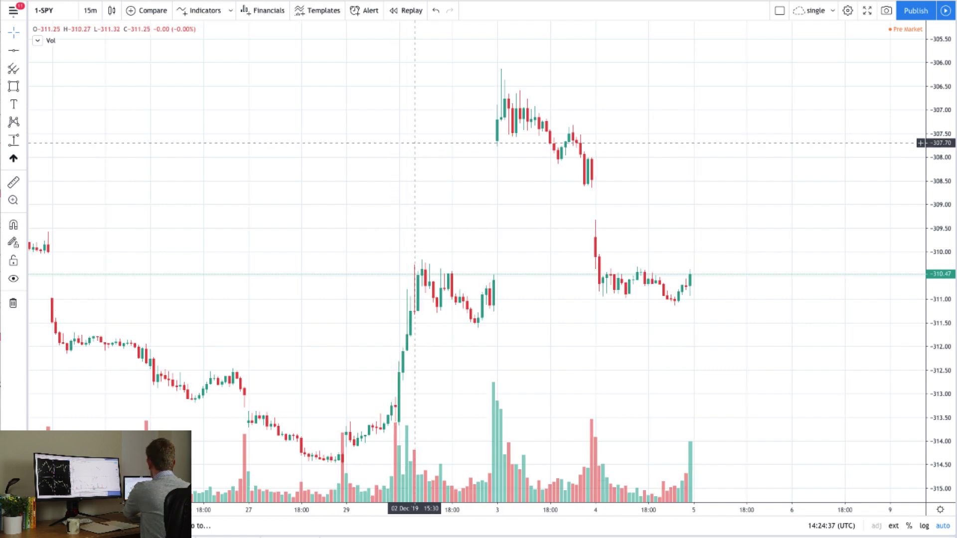
# - Chart the formula symbol SPY*2, and return to the plain SPY symbol
pyautogui.write('SPY*2')
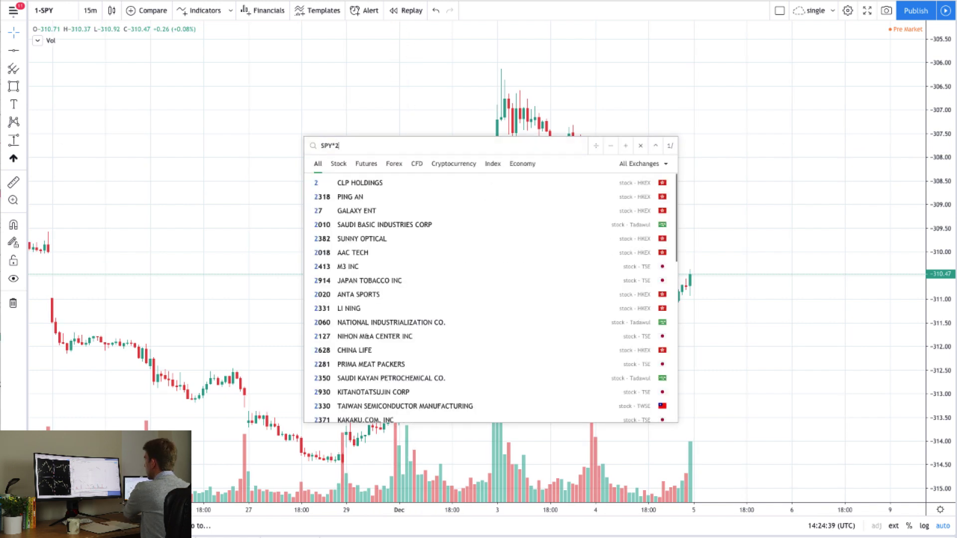
pyautogui.press('Return')
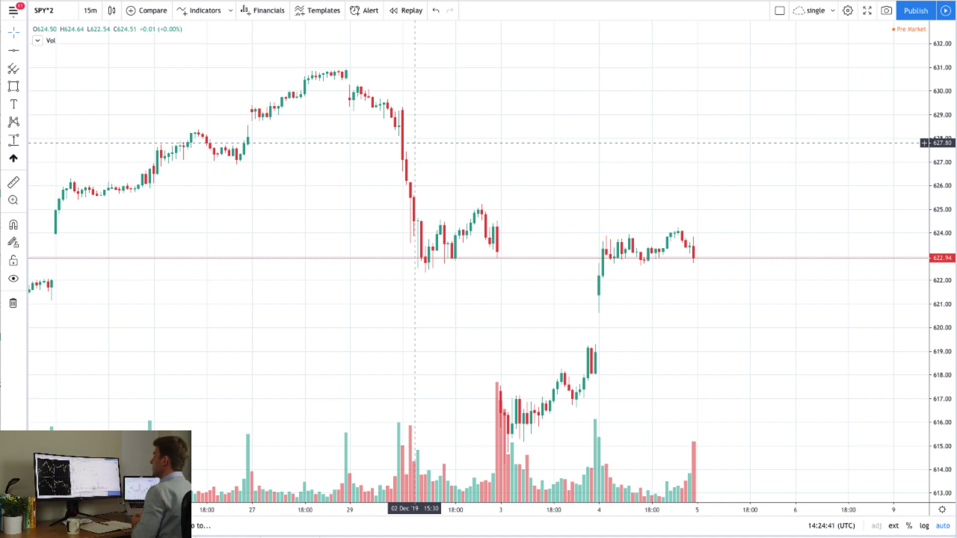
pyautogui.write('SPY')
pyautogui.press('Return')
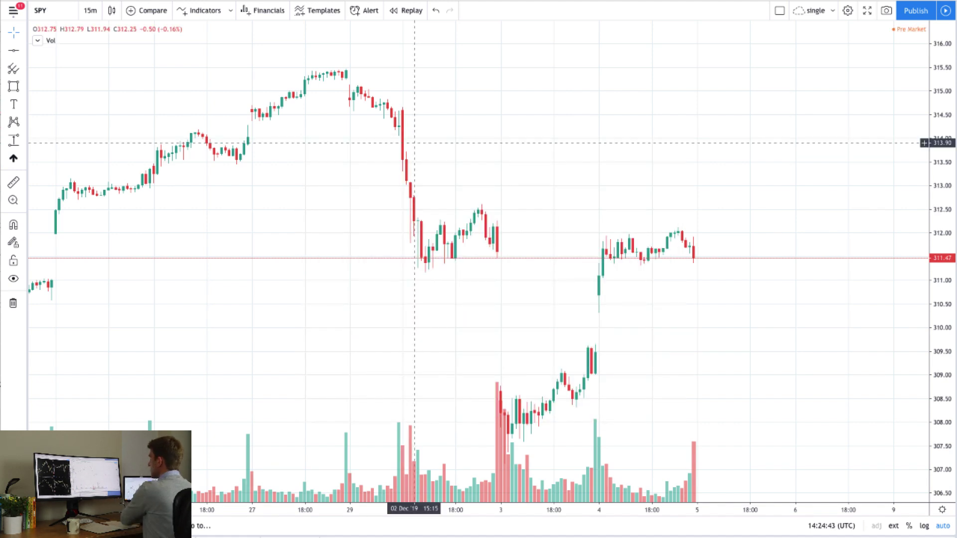
pyautogui.scroll(-5, 555, 124)
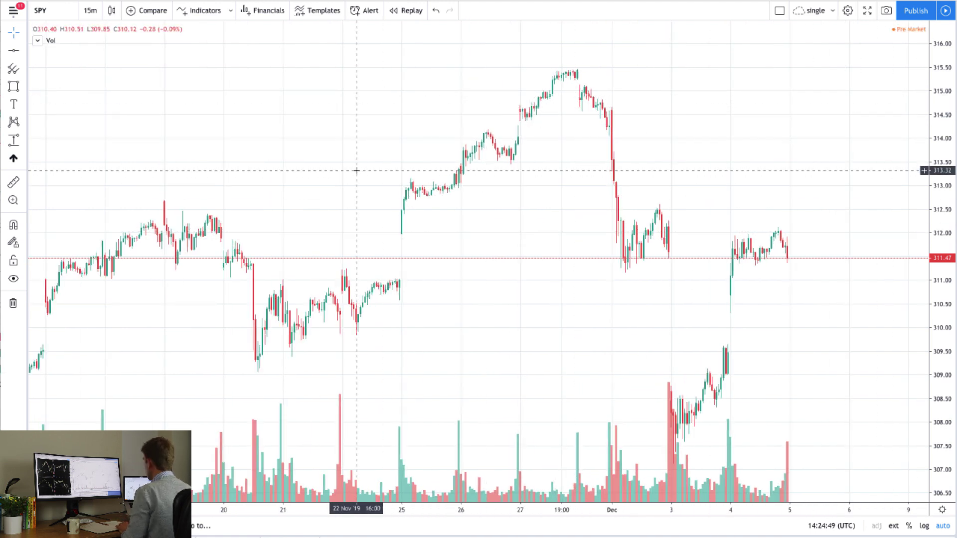
# - Invert the SPY chart's price scale and set the interval to 1 day
pyautogui.hotkey('alt', 'i')
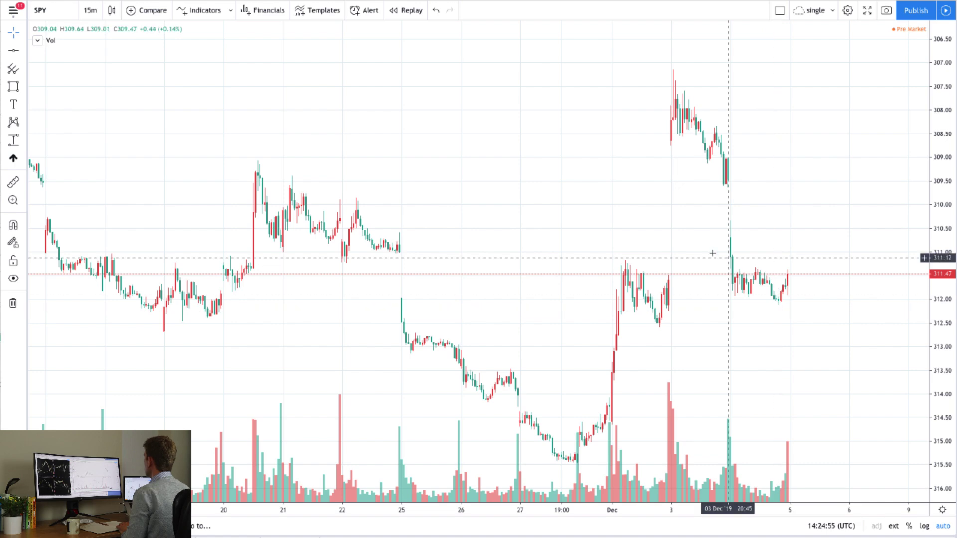
pyautogui.click(90, 10)
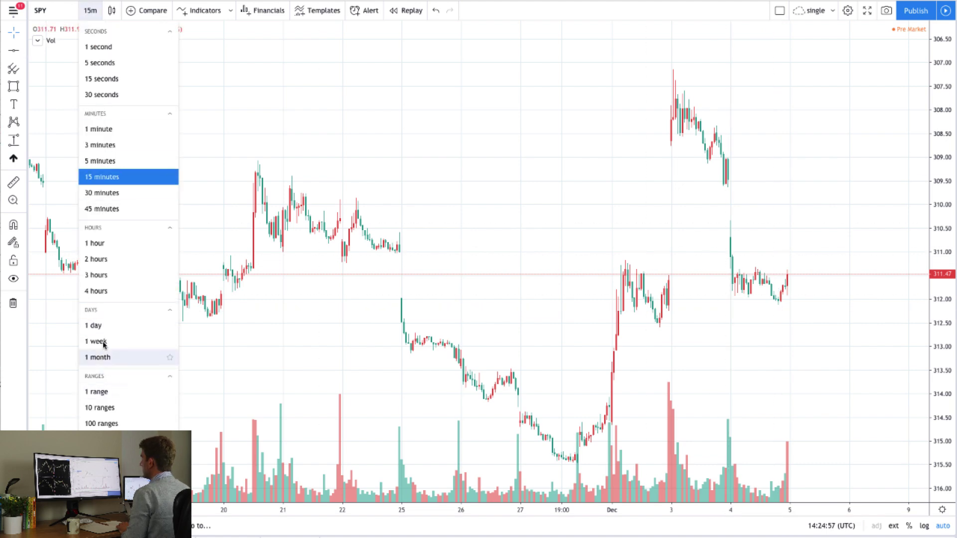
pyautogui.click(100, 326)
pyautogui.scroll(3, 620, 163)
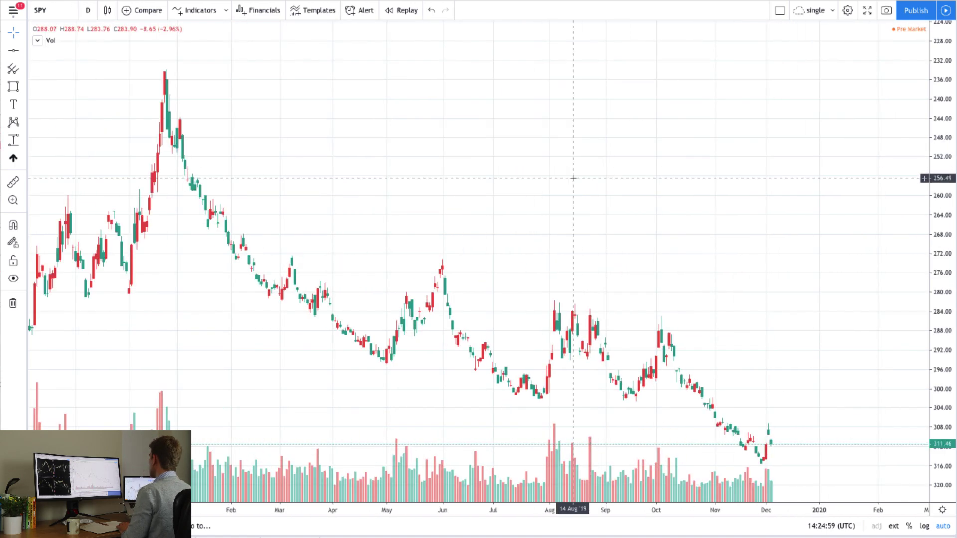
pyautogui.scroll(2, 699, 381)
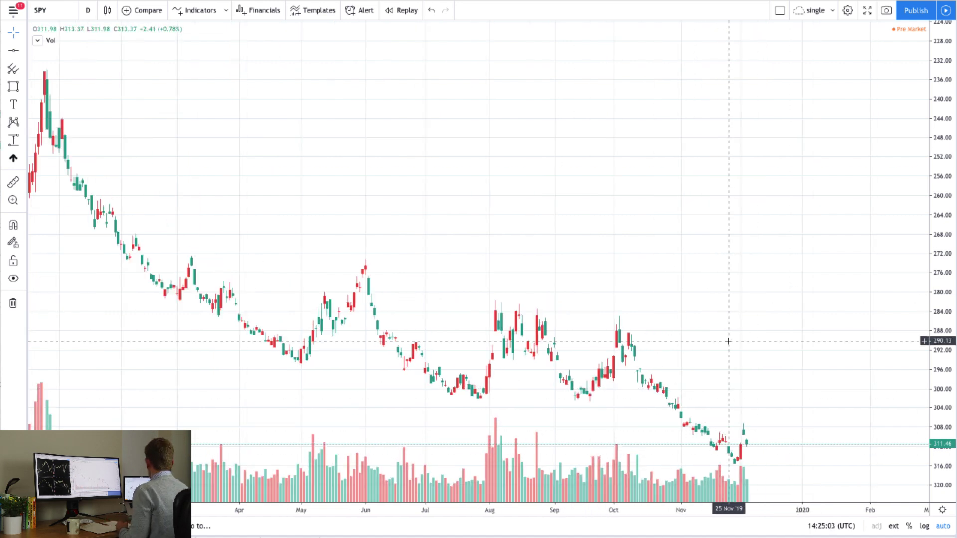
# - Toggle the price scale inversion back and forth several times, ending with SPY in its normal orientation
pyautogui.hotkey('alt', 'i')
pyautogui.hotkey('alt', 'i')
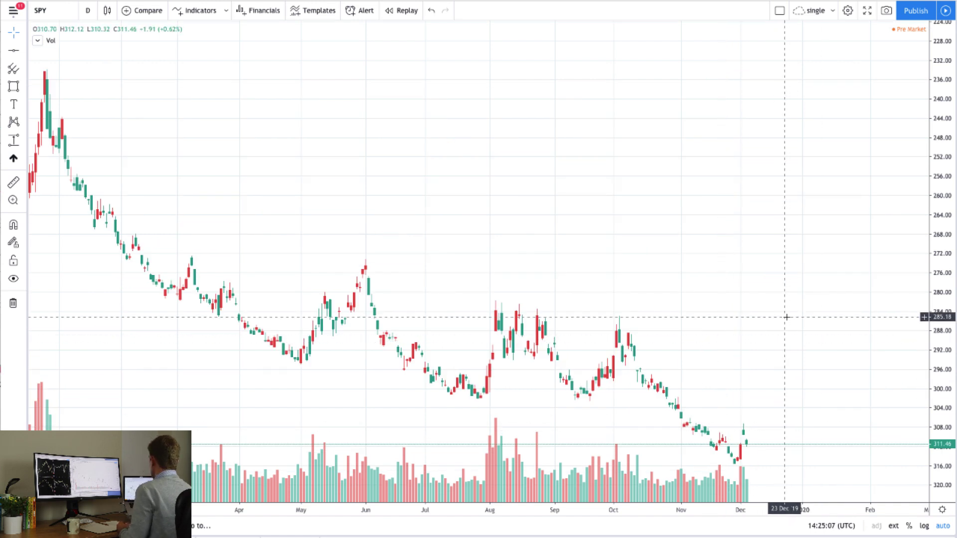
pyautogui.hotkey('alt', 'i')
pyautogui.hotkey('alt', 'i')
pyautogui.hotkey('alt', 'i')
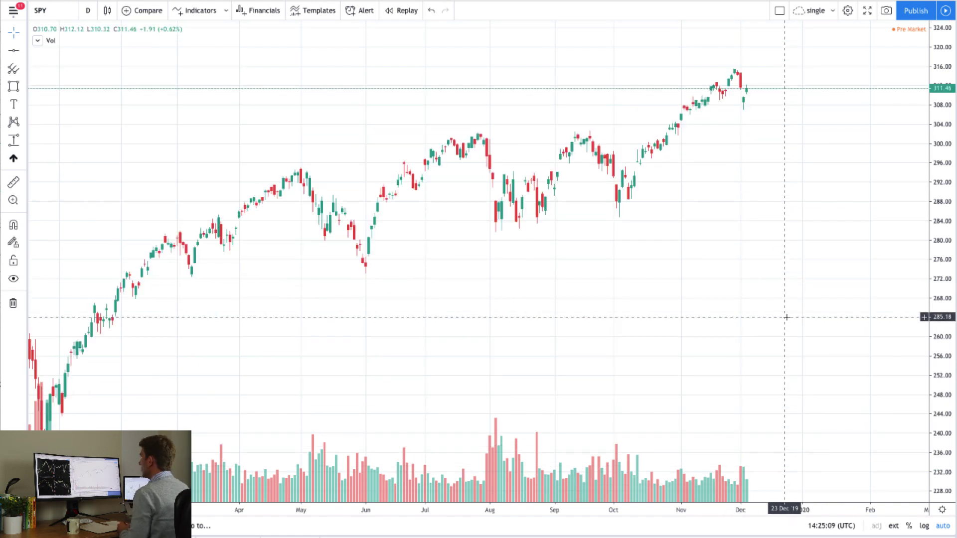
pyautogui.hotkey('alt', 'i')
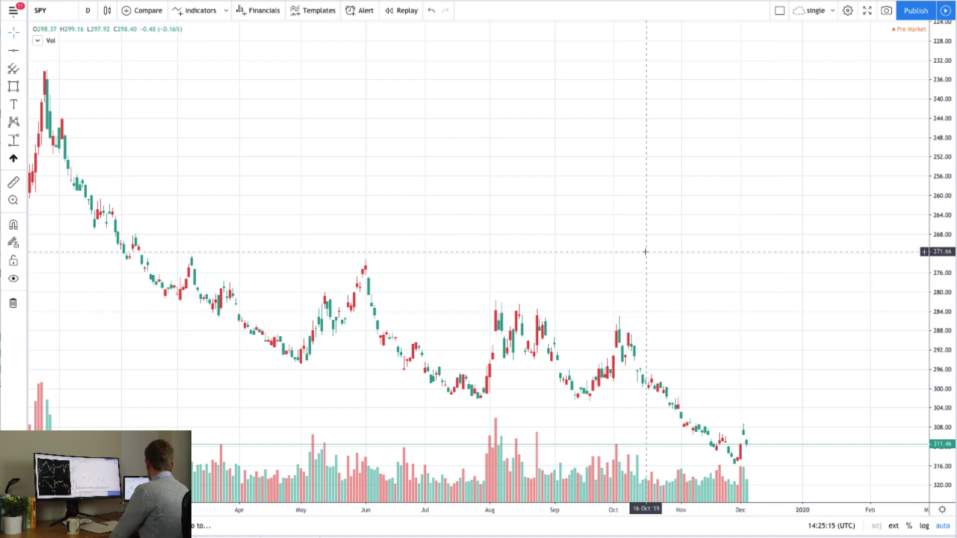
pyautogui.hotkey('alt', 'i')
pyautogui.scroll(3, 643, 259)
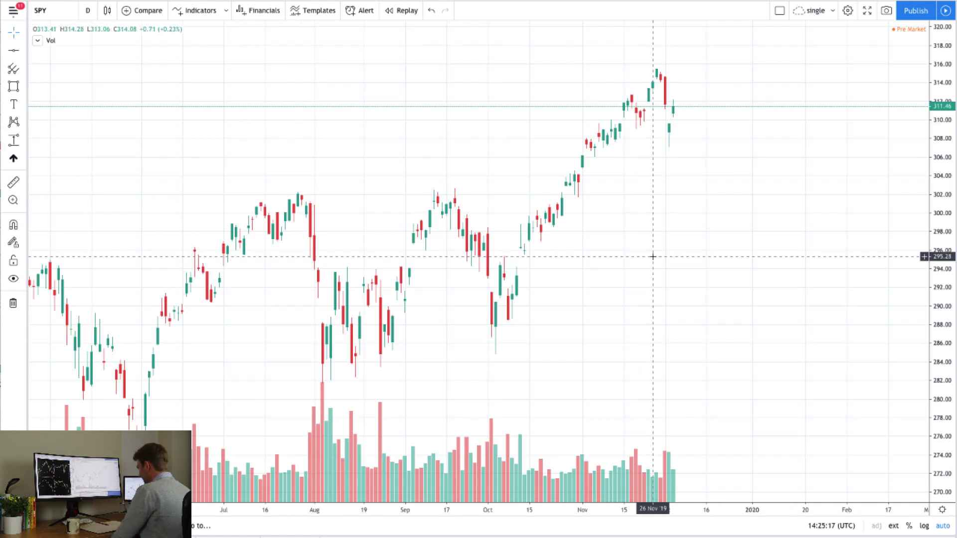
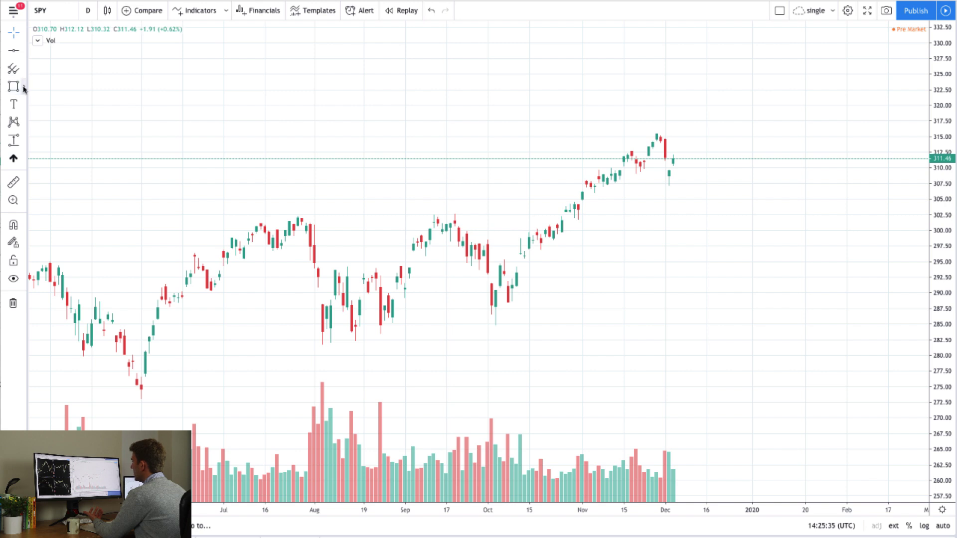
# - Draw a rectangle over the August to October lows, from 29 Jul to 28 Oct 2019 and about 281 to 286.4
pyautogui.click(23, 89)
pyautogui.click(60, 105)
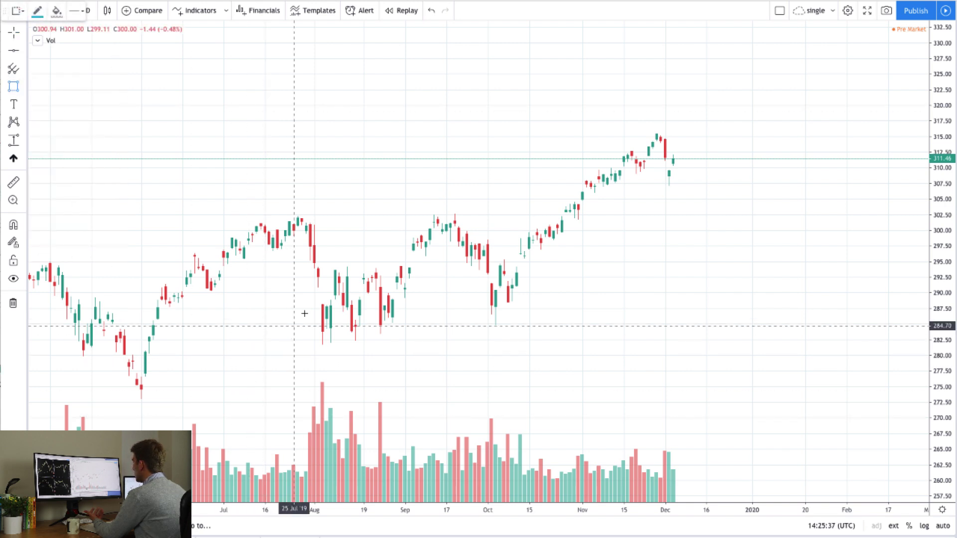
pyautogui.moveTo(303, 314)
pyautogui.mouseDown()
pyautogui.moveTo(526, 320)
pyautogui.moveTo(590, 335)
pyautogui.moveTo(569, 347)
pyautogui.mouseUp()
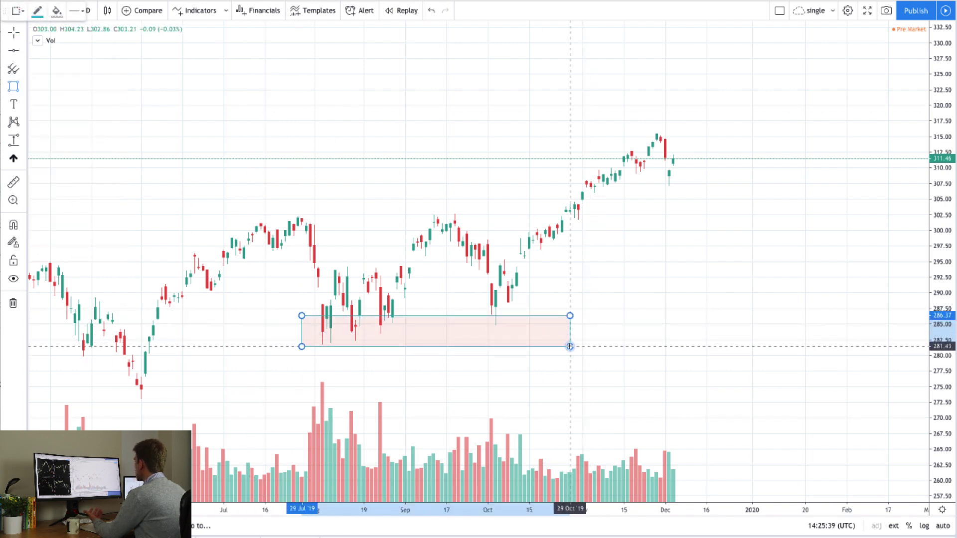
pyautogui.click(578, 344)
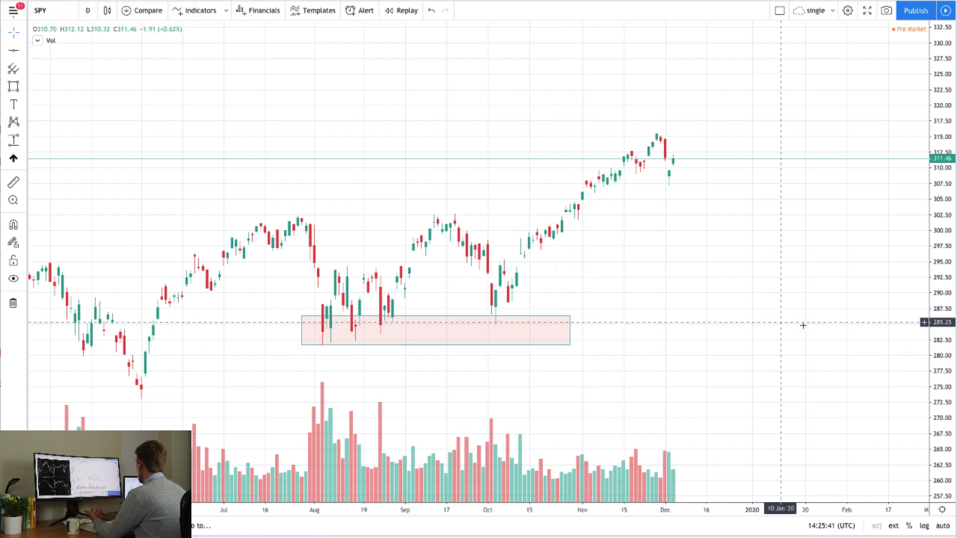
pyautogui.moveTo(569, 344); pyautogui.dragTo(565, 349)
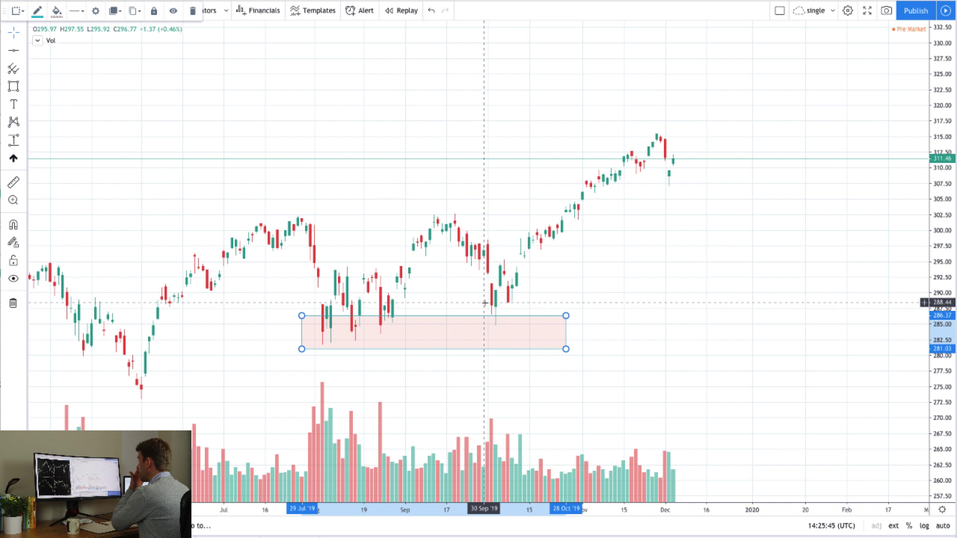
# - Draw a parallel channel over the July to September highs, adjusted to 9 Jul to 15 Oct 2019 and about 299.6 to 302.8
pyautogui.click(23, 50)
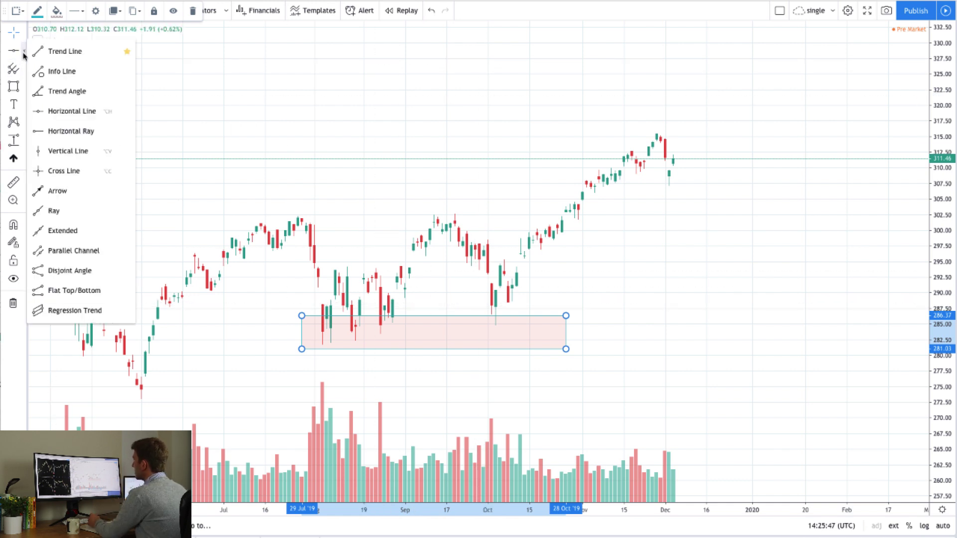
pyautogui.click(66, 251)
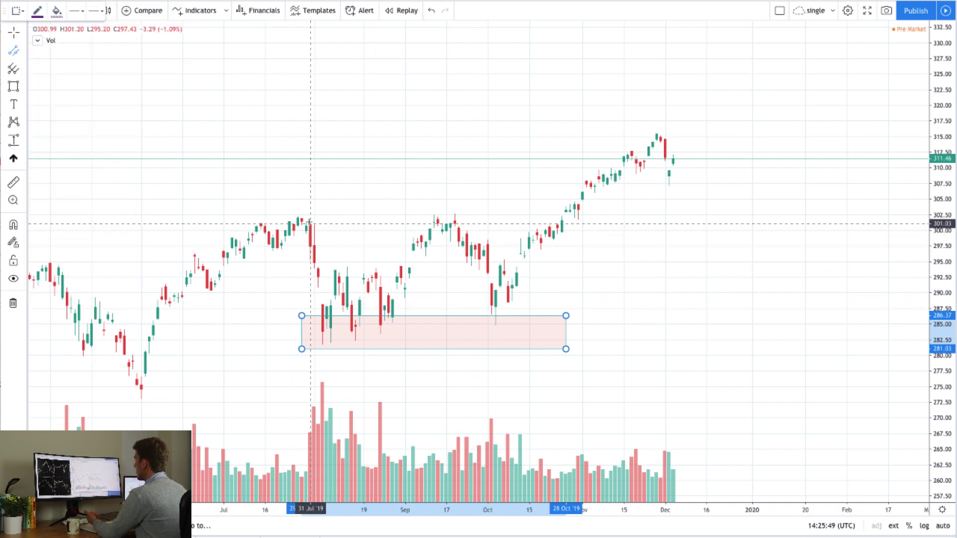
pyautogui.click(256, 224)
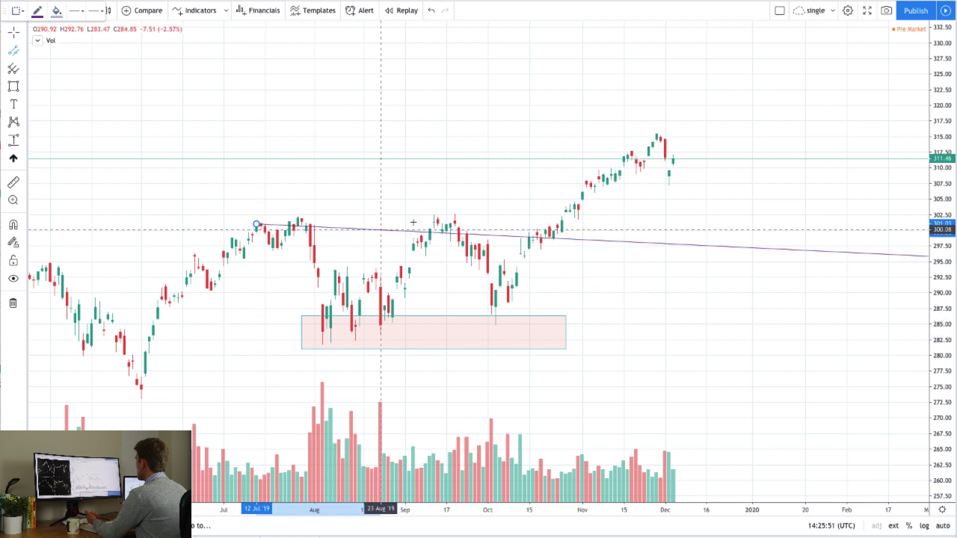
pyautogui.click(541, 224)
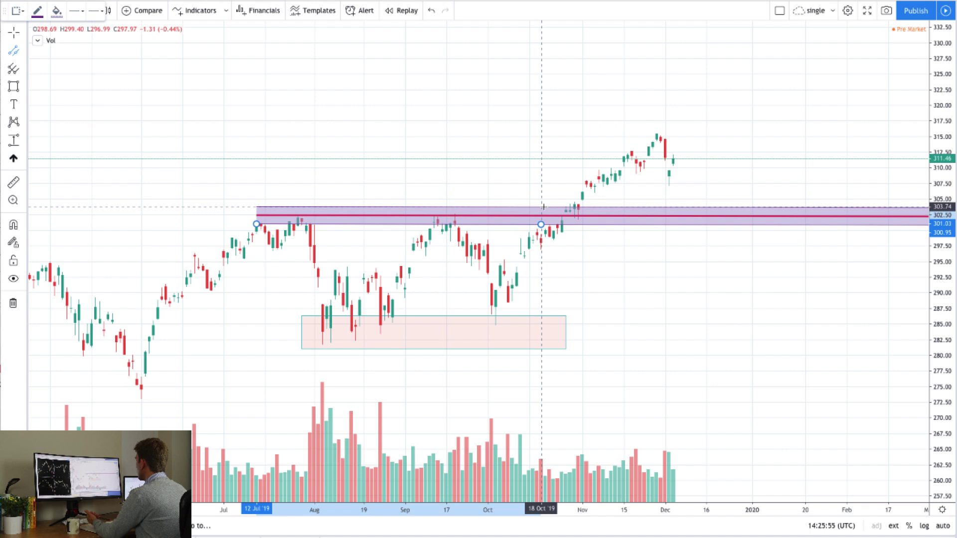
pyautogui.click(545, 207)
pyautogui.moveTo(522, 220); pyautogui.dragTo(513, 224)
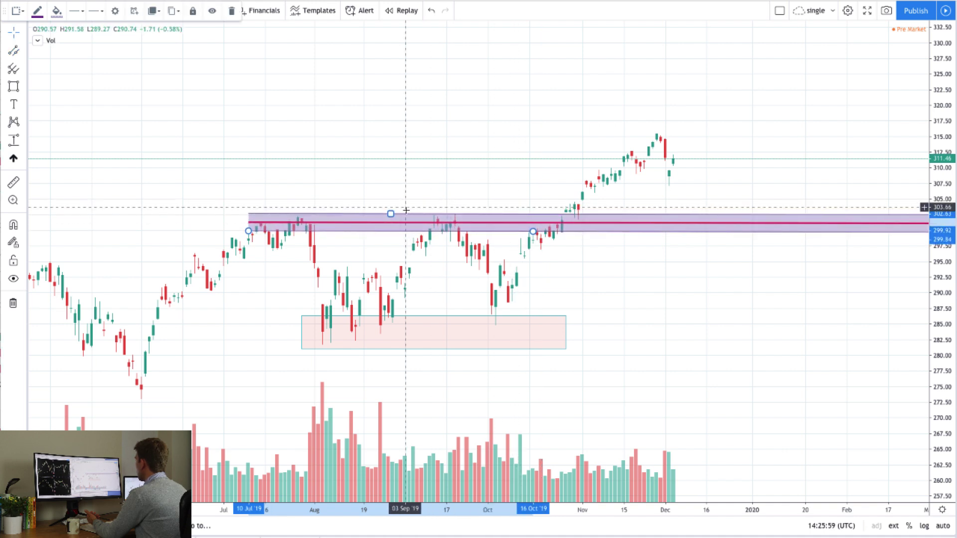
pyautogui.moveTo(393, 220)
pyautogui.mouseDown()
pyautogui.moveTo(392, 206)
pyautogui.moveTo(392, 222)
pyautogui.moveTo(387, 213)
pyautogui.mouseUp()
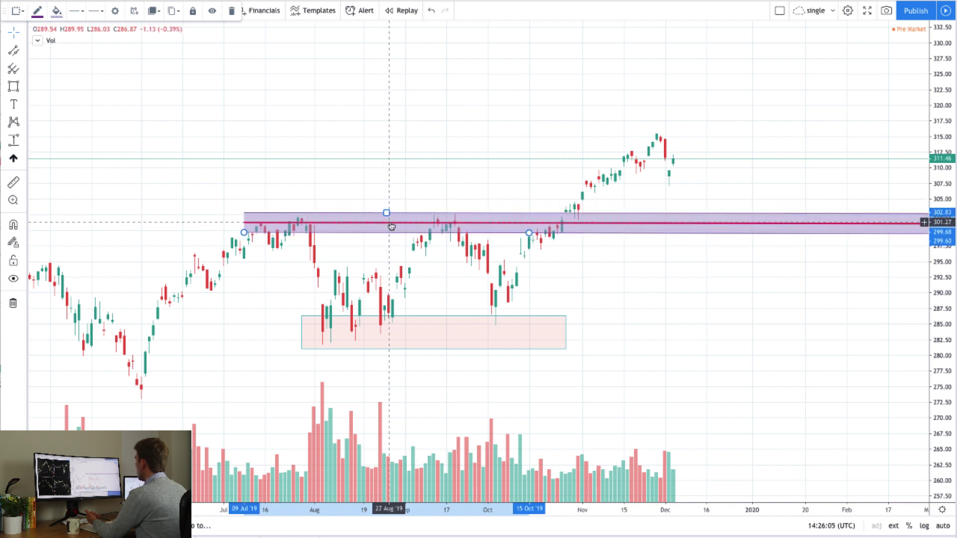
# - Clone the parallel channel and place the copy higher up, between about 307.4 and 310.2
pyautogui.rightClick(391, 226)
pyautogui.click(417, 309)
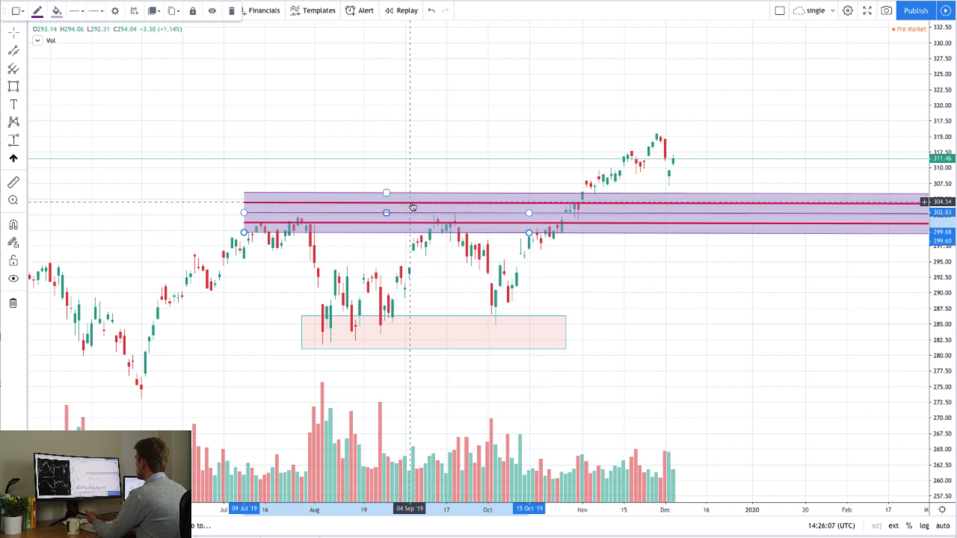
pyautogui.moveTo(413, 206)
pyautogui.mouseDown()
pyautogui.moveTo(405, 141)
pyautogui.moveTo(400, 176)
pyautogui.moveTo(382, 177)
pyautogui.moveTo(382, 158)
pyautogui.moveTo(382, 167)
pyautogui.mouseUp()
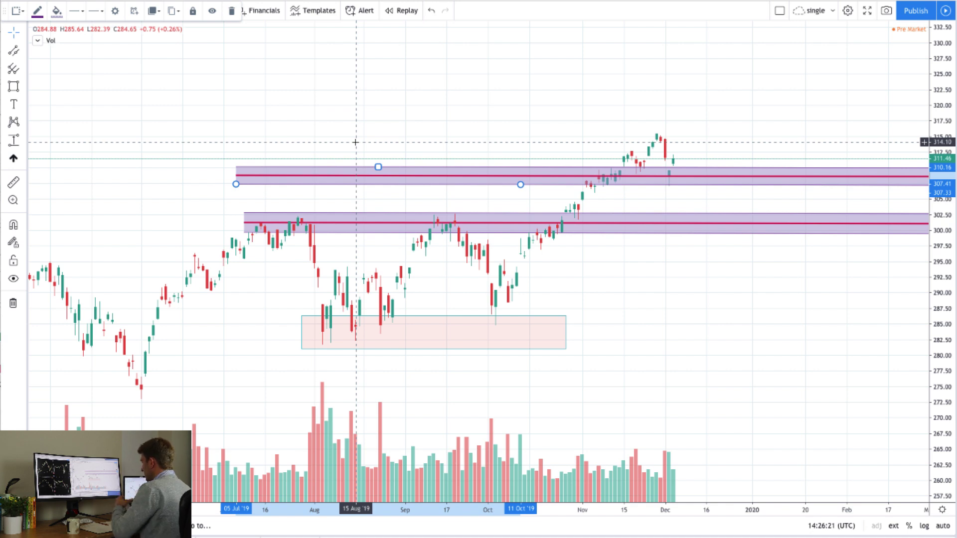
# - Delete the rectangle and move the cloned channel over the August to October lows, resized to about 281.2 to 286.7
pyautogui.click(452, 316)
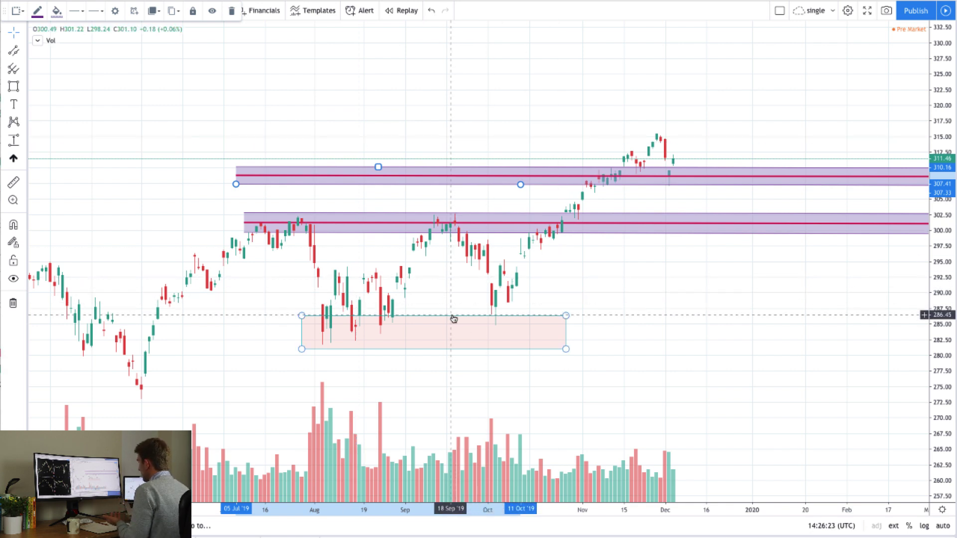
pyautogui.press('Delete')
pyautogui.click(466, 172)
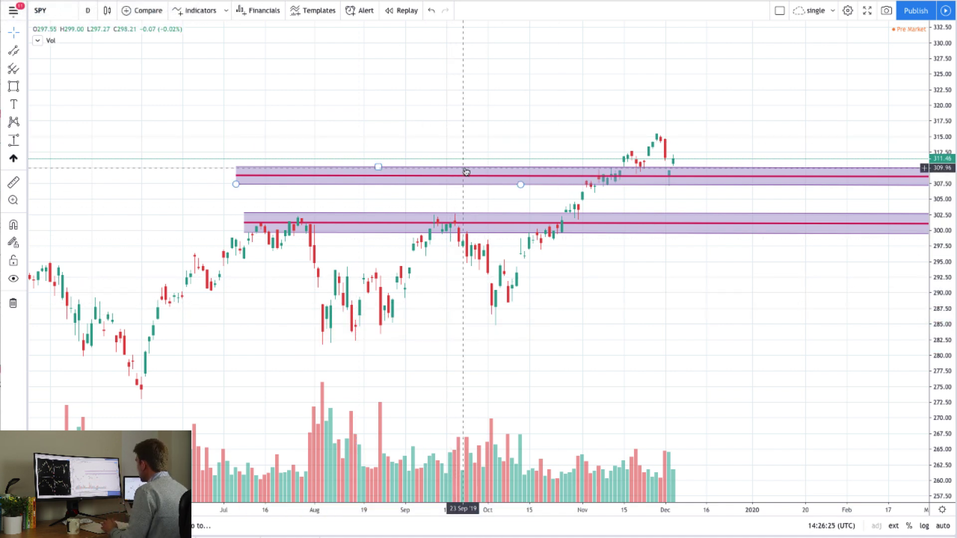
pyautogui.moveTo(468, 178); pyautogui.dragTo(393, 331)
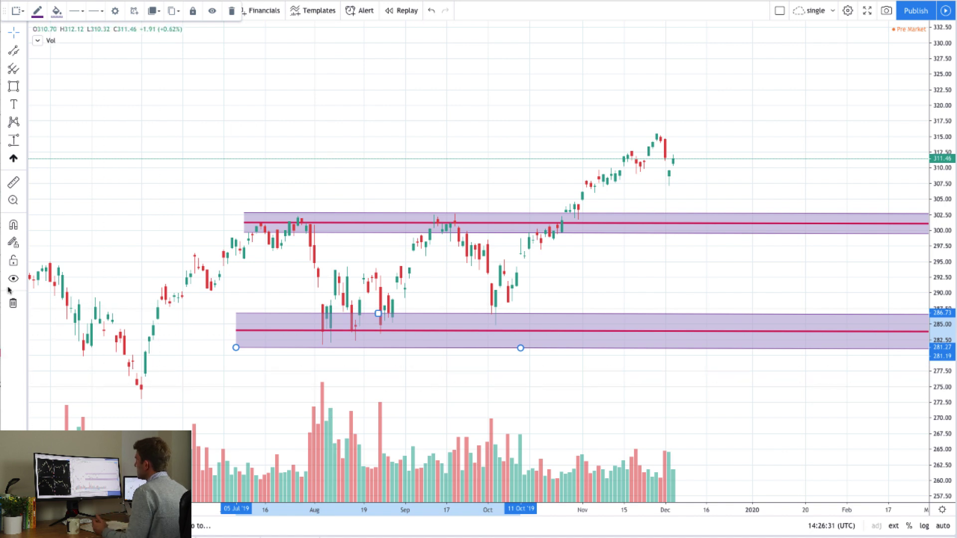
# - Deselect the channel and remove all drawings from the SPY chart
pyautogui.press('Escape')
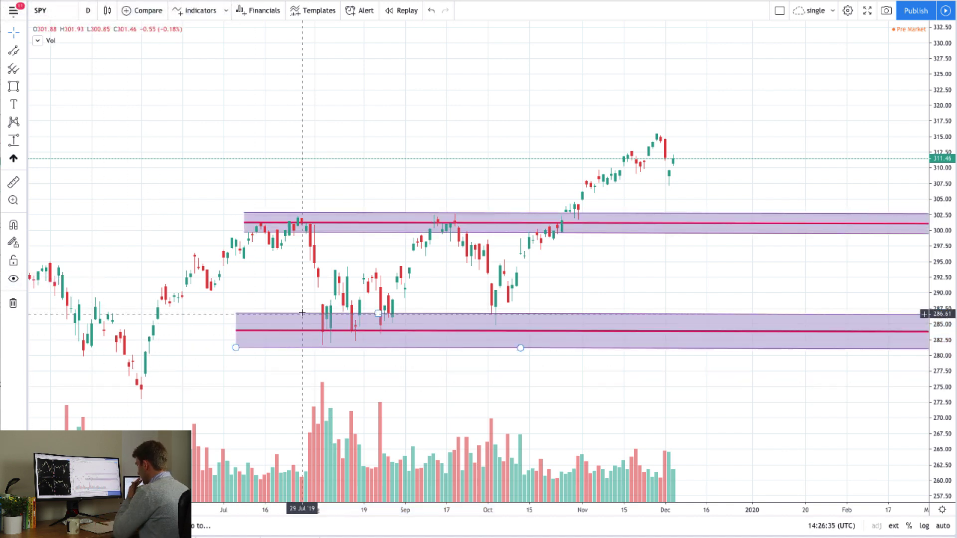
pyautogui.click(13, 306)
pyautogui.click(20, 143)
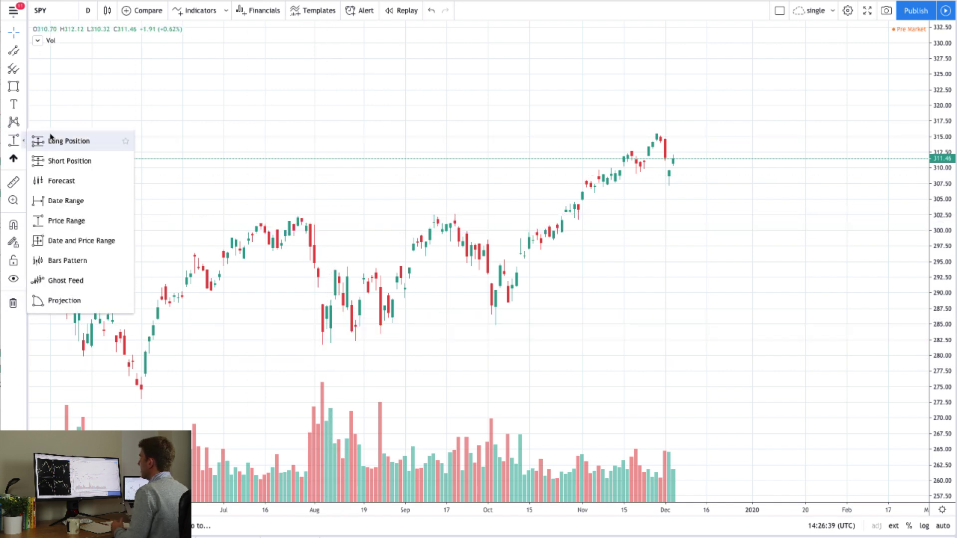
pyautogui.click(65, 141)
pyautogui.click(168, 131)
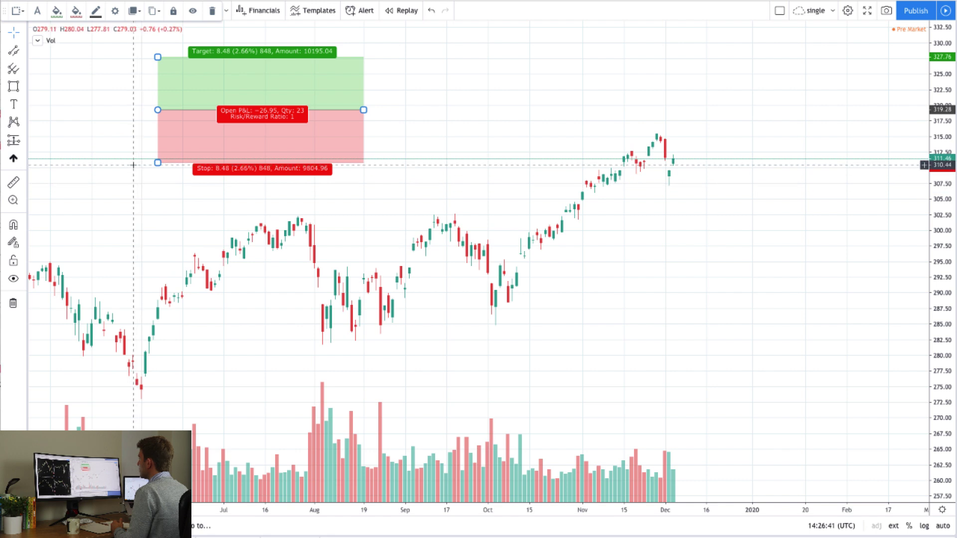
pyautogui.press('Delete')
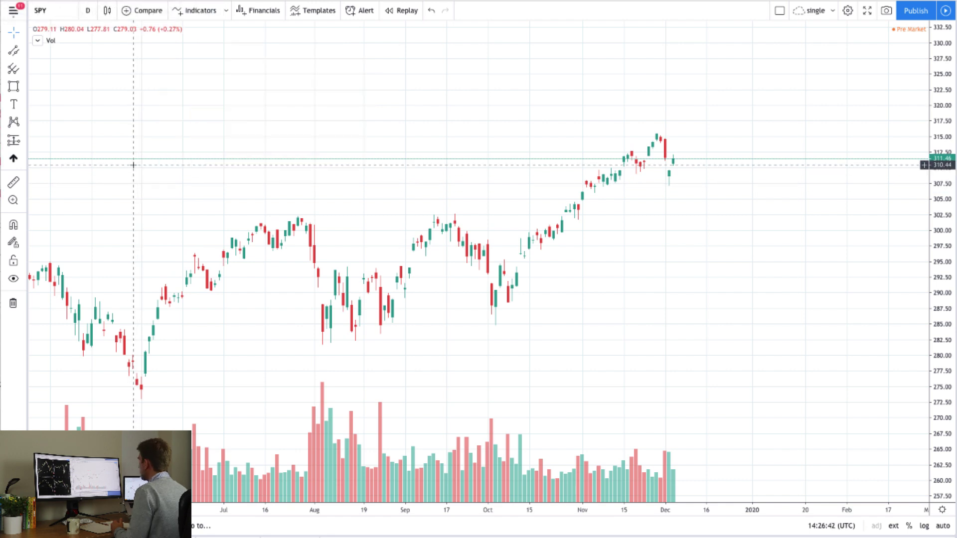
# - On a 5-minute, auto-scaled SPY chart, draw a Price Range from about 311.96 to 311.30 and shift it to about 311.39 to 310.73
pyautogui.click(22, 147)
pyautogui.click(69, 220)
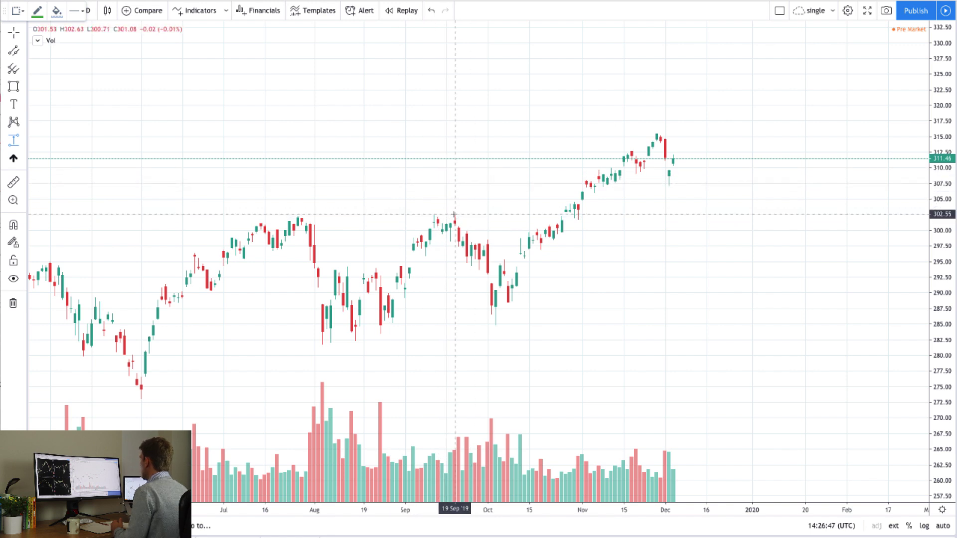
pyautogui.click(89, 11)
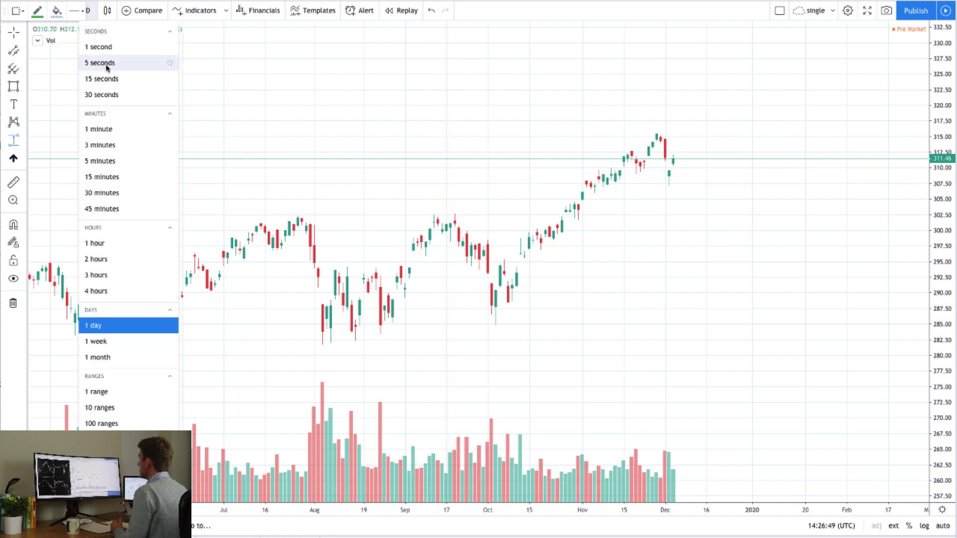
pyautogui.click(116, 161)
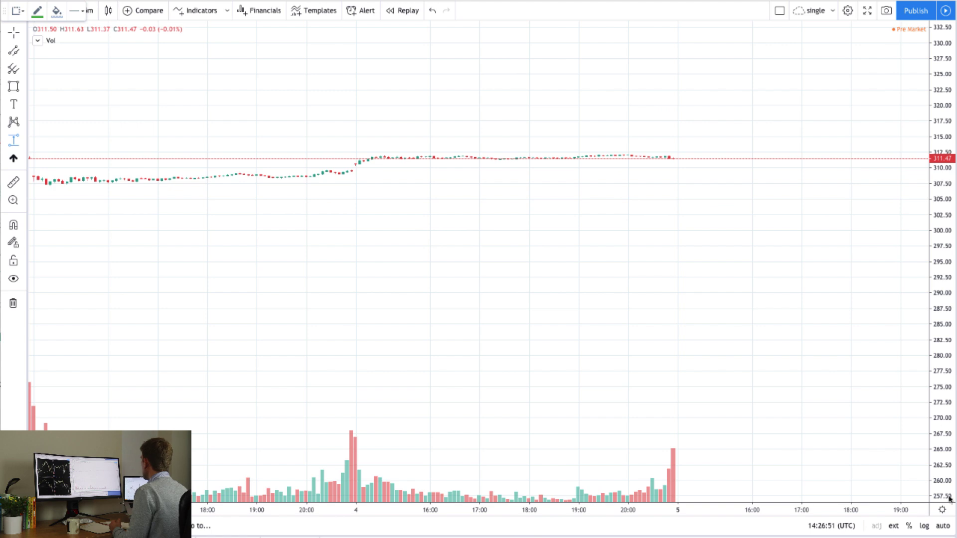
pyautogui.click(942, 525)
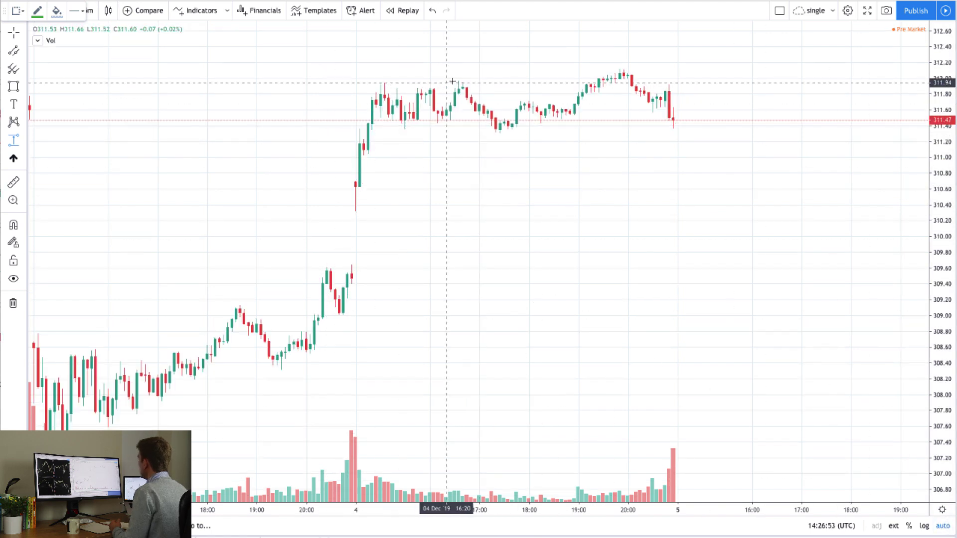
pyautogui.click(507, 134)
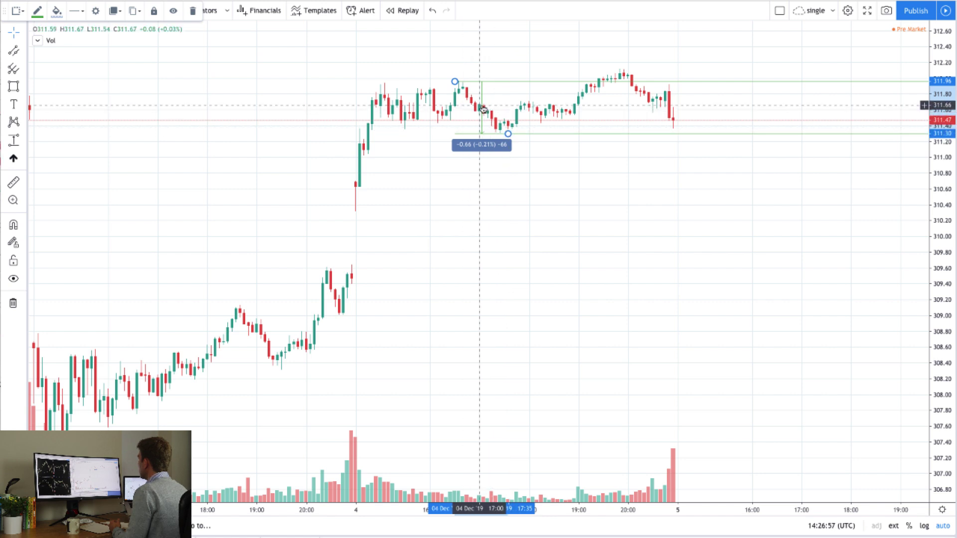
pyautogui.moveTo(482, 109); pyautogui.dragTo(445, 156)
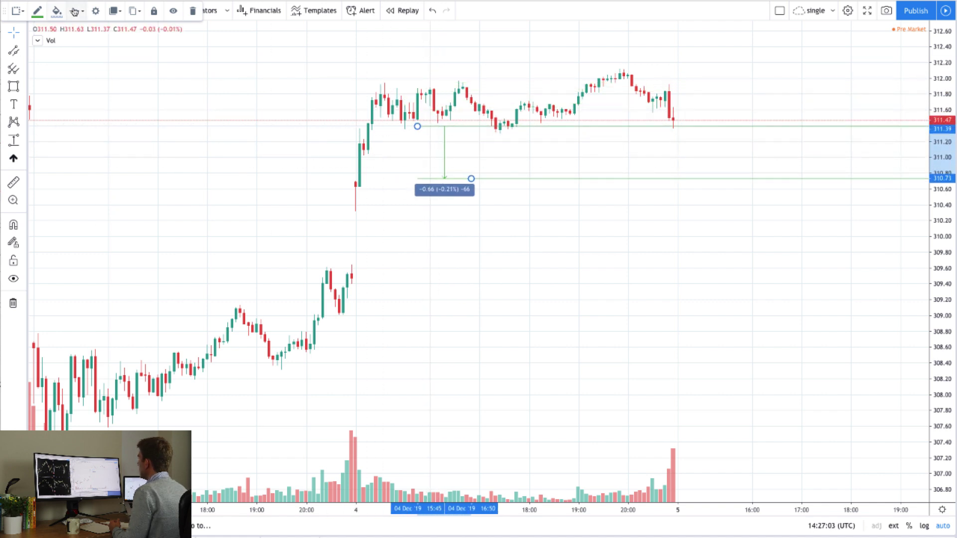
# - Move the floating drawing toolbar clear of the interval setting and set the SPY interval to 1 minute
pyautogui.moveTo(4, 12); pyautogui.dragTo(483, 13)
pyautogui.click(88, 10)
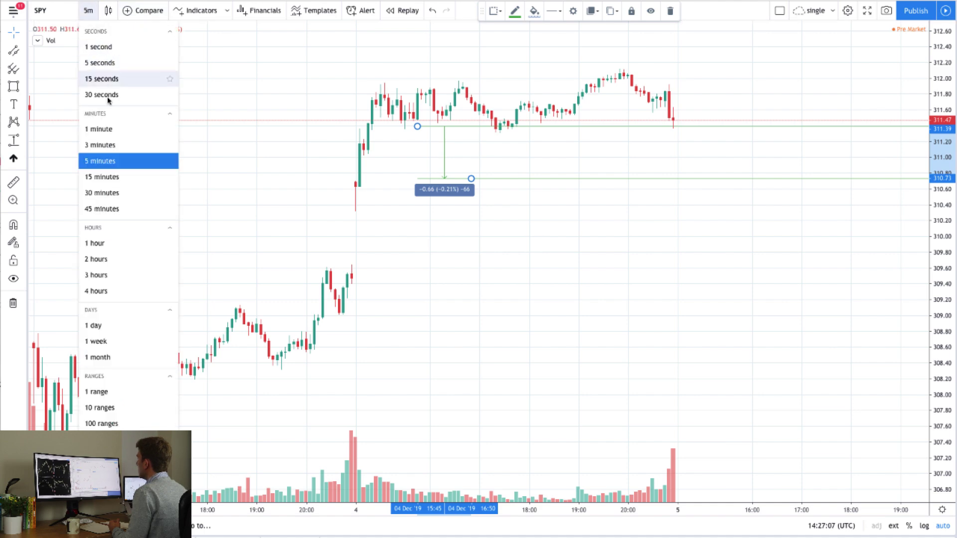
pyautogui.click(109, 129)
pyautogui.scroll(3, 626, 214)
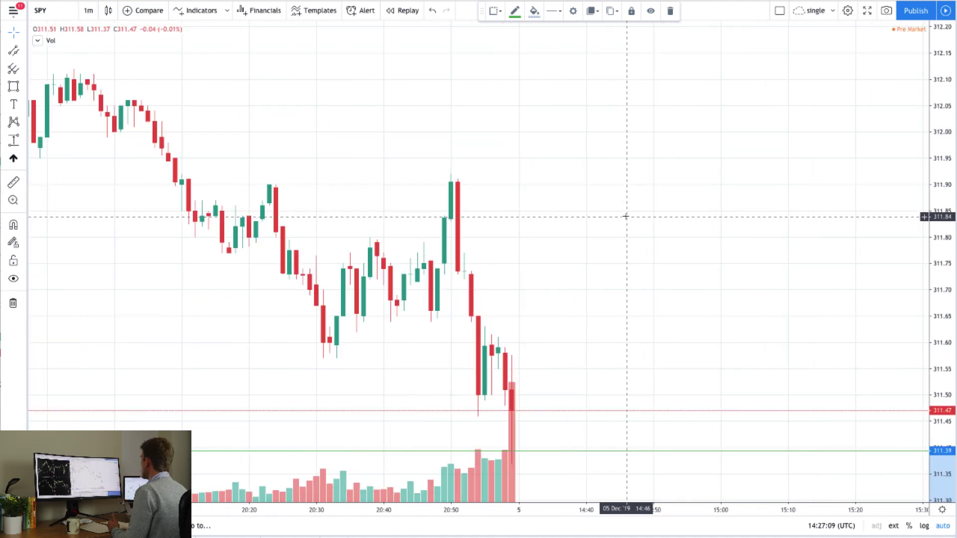
pyautogui.scroll(-6, 626, 214)
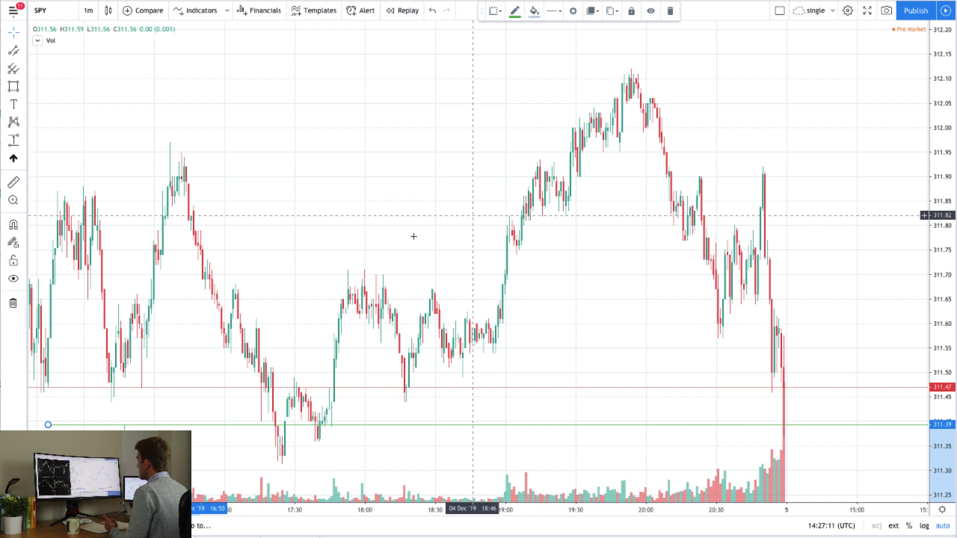
# - Remove the existing drawing and draw a Price Range over the decline around 17:00, from about 311.94 to 311.33
pyautogui.click(11, 306)
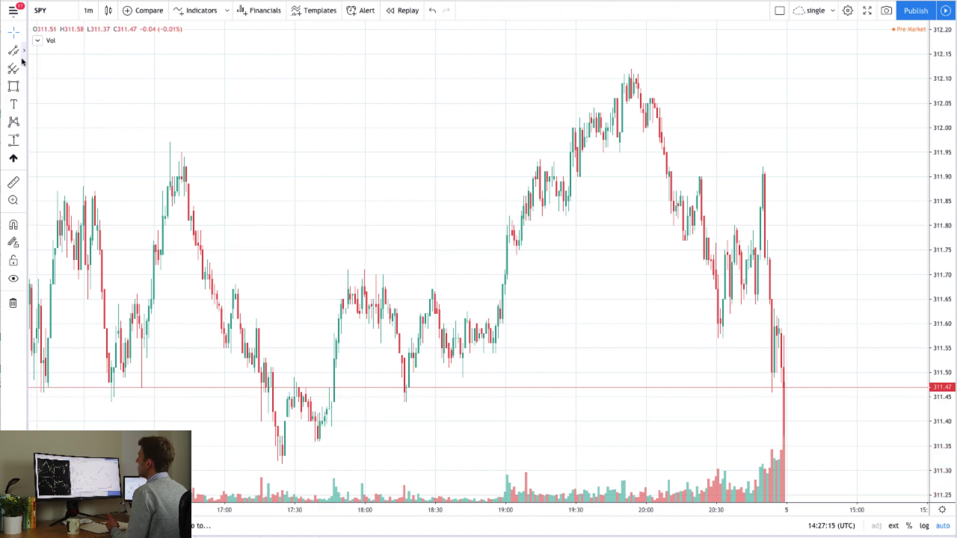
pyautogui.click(14, 140)
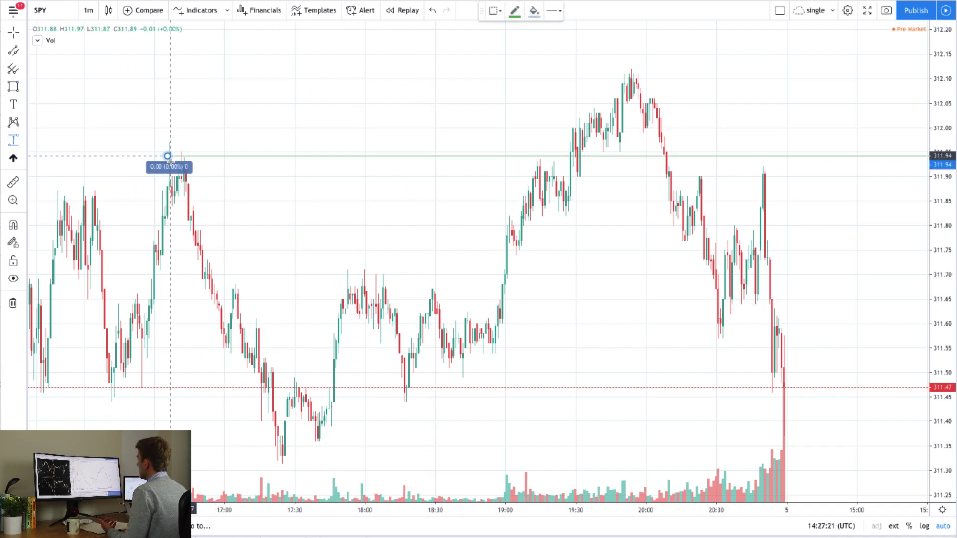
pyautogui.click(298, 455)
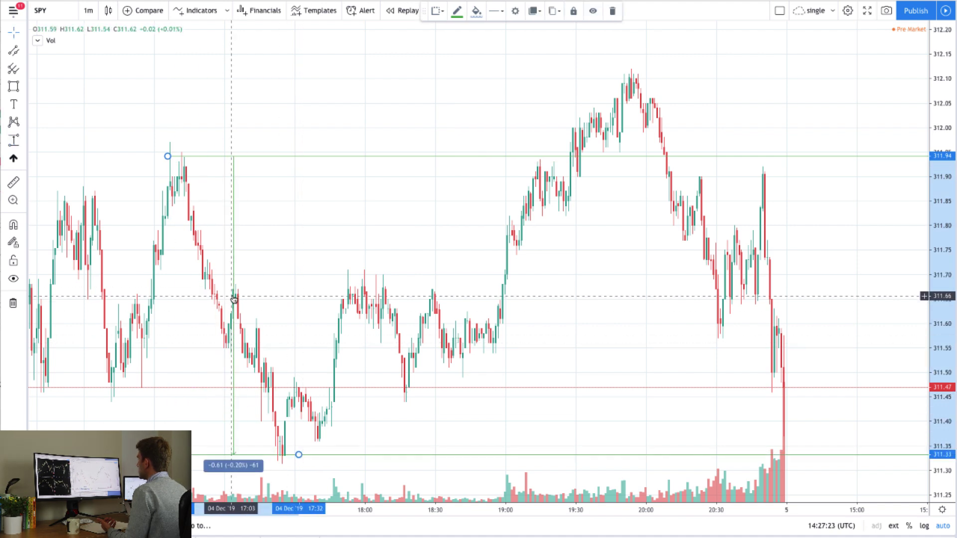
# - Shorten the price range to about 311.70 to 311.45, and move it onto the rise around 19:00 at about 311.88 to 311.63
pyautogui.moveTo(236, 276)
pyautogui.mouseDown()
pyautogui.moveTo(386, 188)
pyautogui.moveTo(373, 218)
pyautogui.moveTo(382, 194)
pyautogui.moveTo(427, 177)
pyautogui.moveTo(279, 282)
pyautogui.moveTo(379, 259)
pyautogui.moveTo(353, 244)
pyautogui.mouseUp()
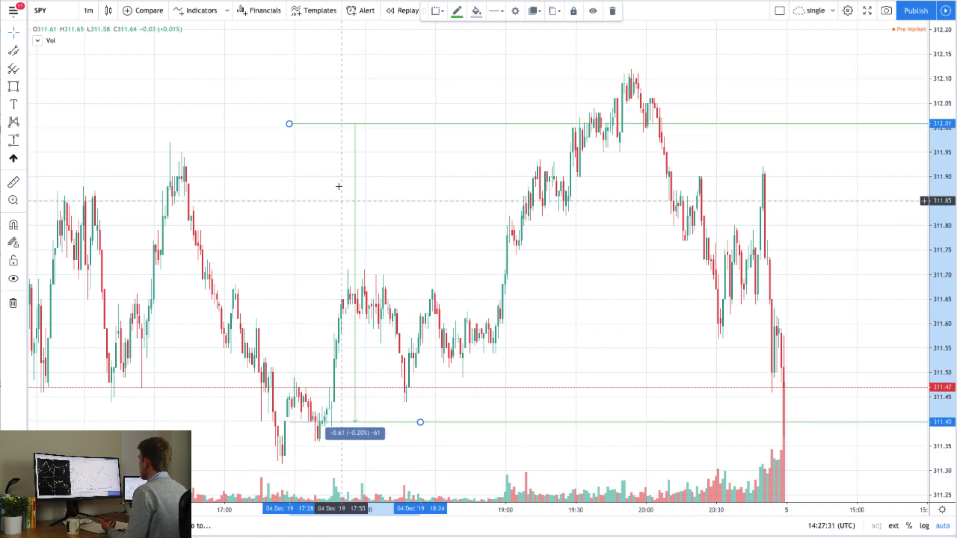
pyautogui.moveTo(294, 128)
pyautogui.mouseDown()
pyautogui.moveTo(306, 219)
pyautogui.moveTo(366, 341)
pyautogui.moveTo(363, 324)
pyautogui.moveTo(343, 313)
pyautogui.mouseUp()
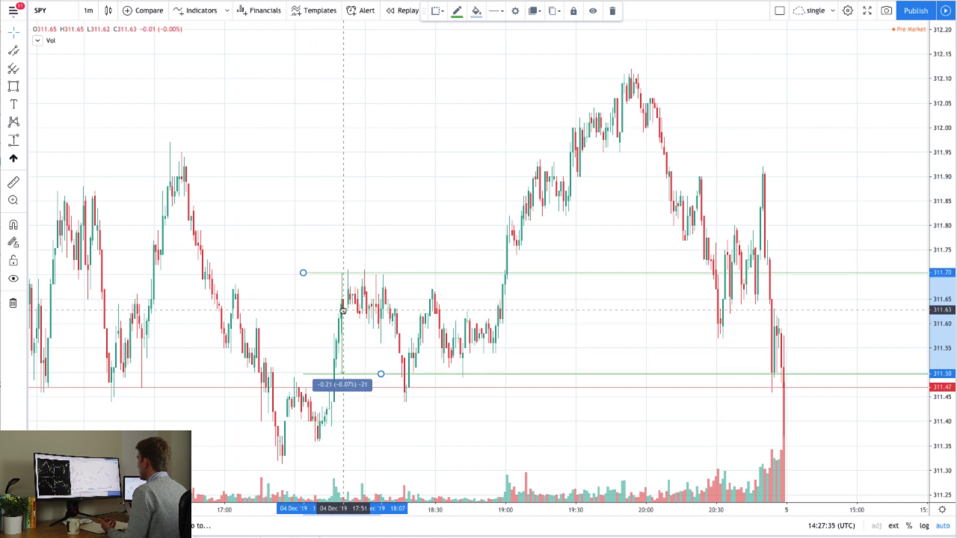
pyautogui.moveTo(378, 375)
pyautogui.mouseDown()
pyautogui.moveTo(384, 400)
pyautogui.moveTo(385, 376)
pyautogui.moveTo(381, 392)
pyautogui.mouseUp()
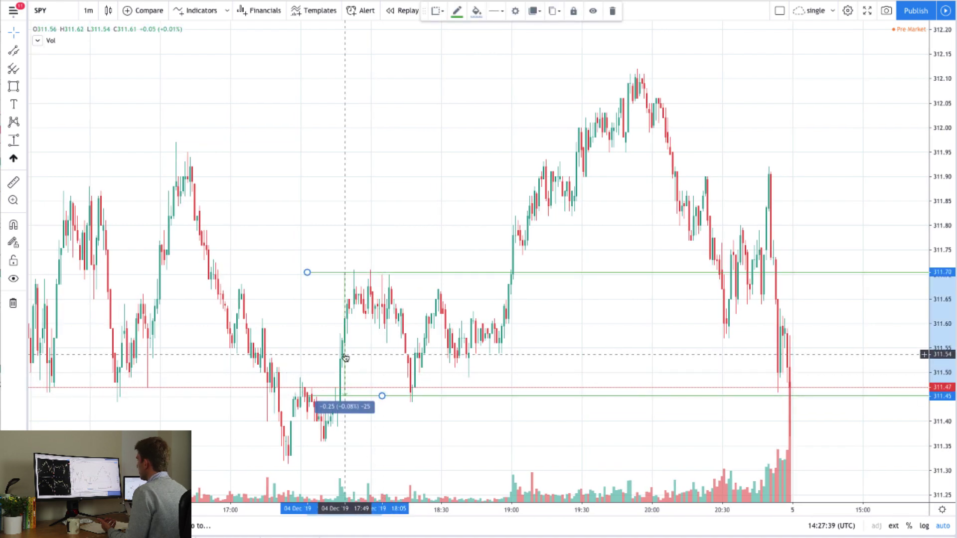
pyautogui.moveTo(357, 315)
pyautogui.mouseDown()
pyautogui.moveTo(392, 313)
pyautogui.moveTo(511, 250)
pyautogui.moveTo(532, 265)
pyautogui.moveTo(532, 289)
pyautogui.moveTo(527, 266)
pyautogui.mouseUp()
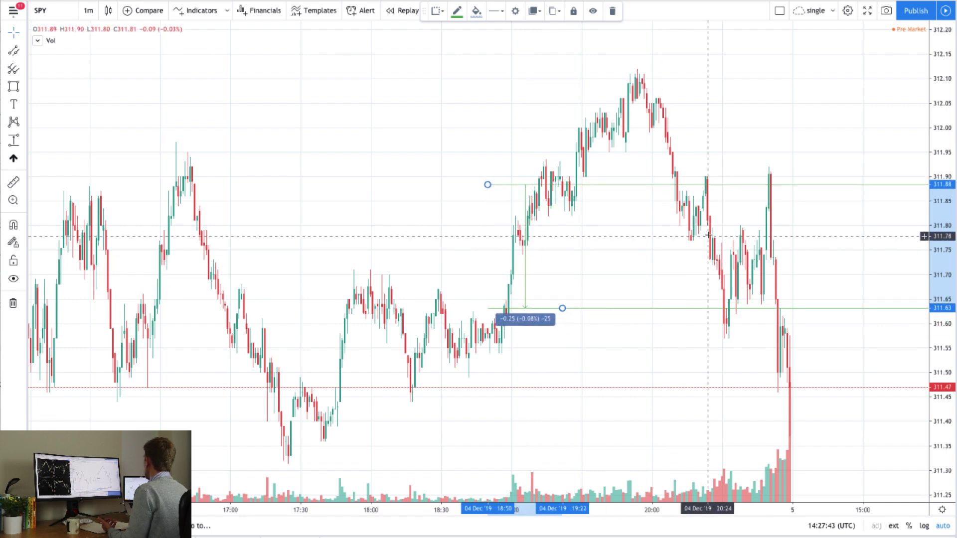
# - Move the price range into the empty area before the 4 December session, spanning about 311.86 to 311.61
pyautogui.click(497, 250)
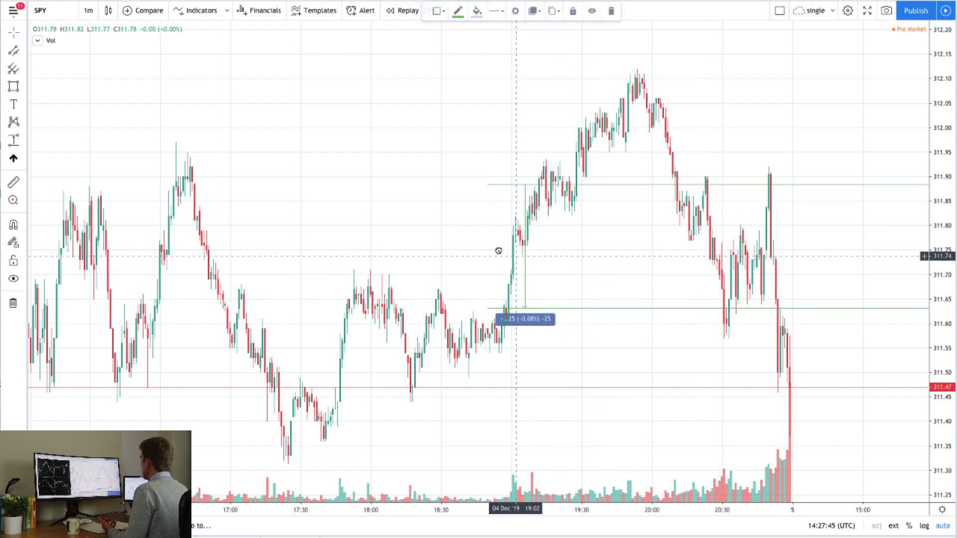
pyautogui.moveTo(650, 209); pyautogui.dragTo(604, 210)
pyautogui.scroll(2, 901, 129)
pyautogui.scroll(-8, 698, 246)
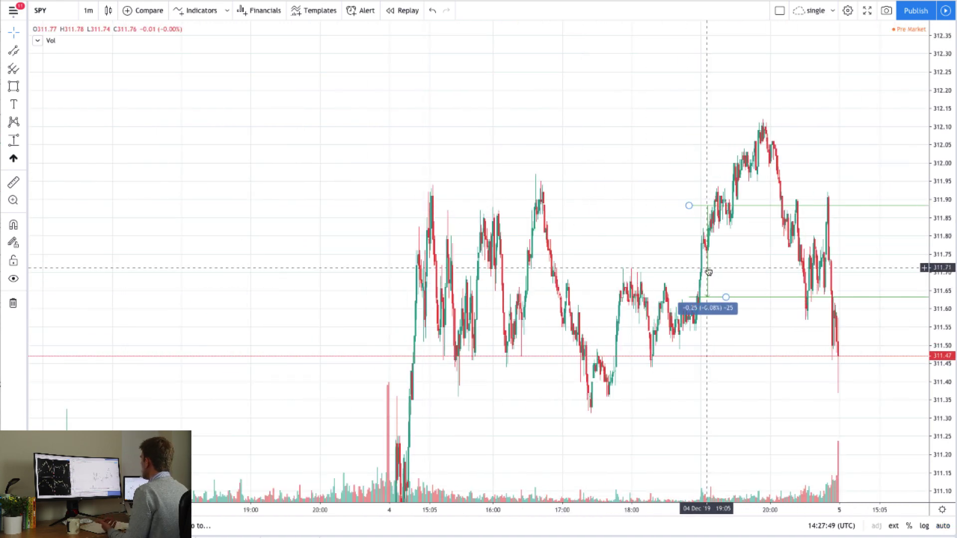
pyautogui.moveTo(708, 273); pyautogui.dragTo(223, 204)
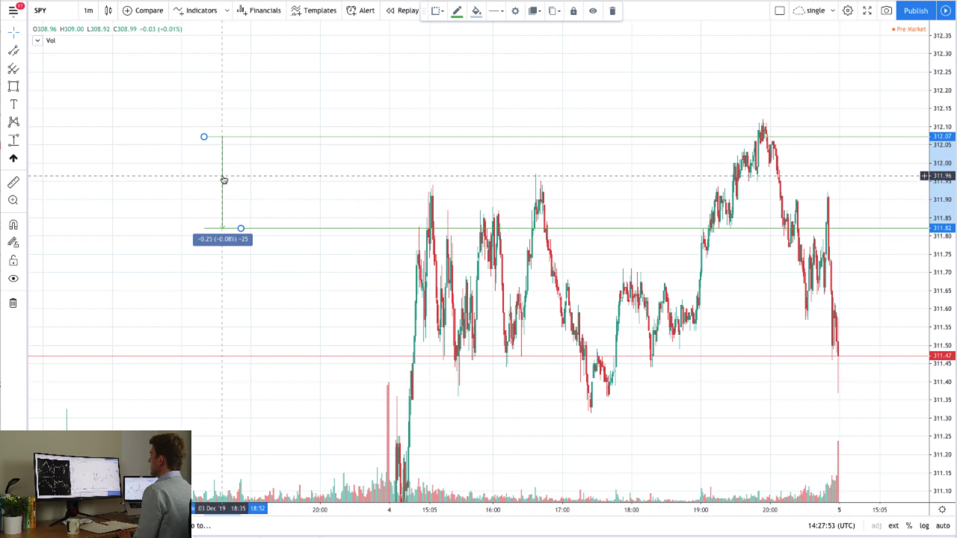
pyautogui.moveTo(224, 180)
pyautogui.mouseDown()
pyautogui.moveTo(177, 175)
pyautogui.moveTo(173, 222)
pyautogui.moveTo(224, 256)
pyautogui.mouseUp()
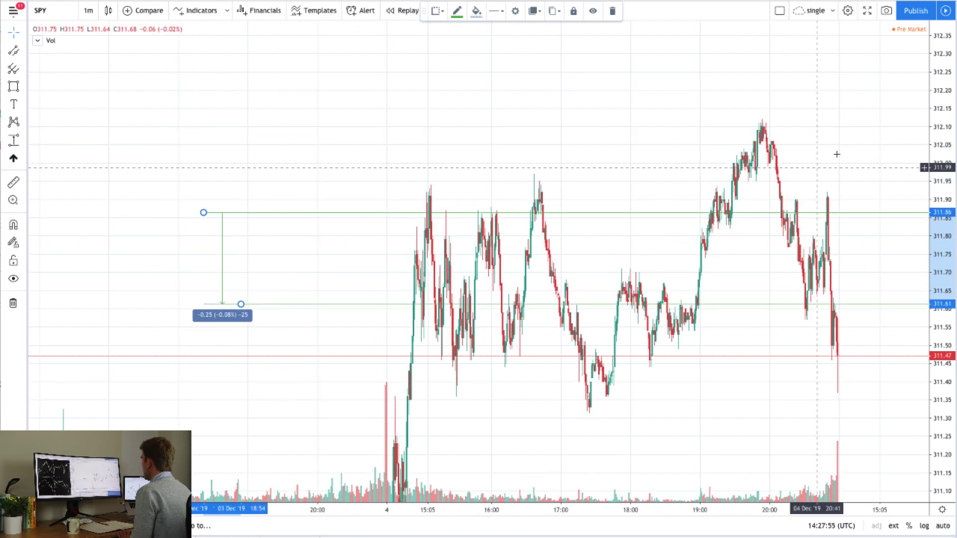
# - Move the price range above the early 4 December peak, at about 312.24 to 311.99, and remove it from the chart
pyautogui.scroll(-5, 864, 338)
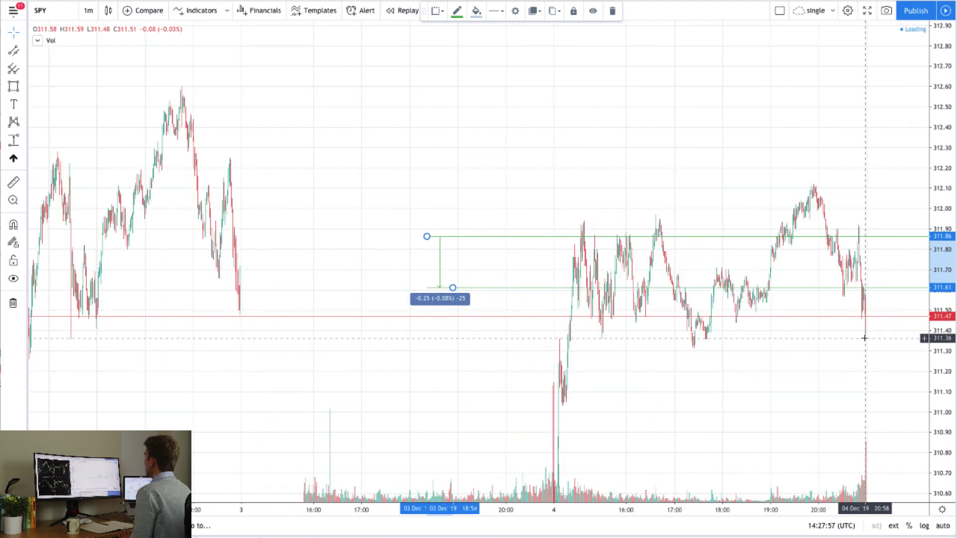
pyautogui.scroll(5, 862, 334)
pyautogui.moveTo(156, 292)
pyautogui.mouseDown()
pyautogui.moveTo(438, 276)
pyautogui.moveTo(442, 299)
pyautogui.moveTo(450, 284)
pyautogui.moveTo(537, 323)
pyautogui.moveTo(438, 237)
pyautogui.moveTo(192, 204)
pyautogui.mouseUp()
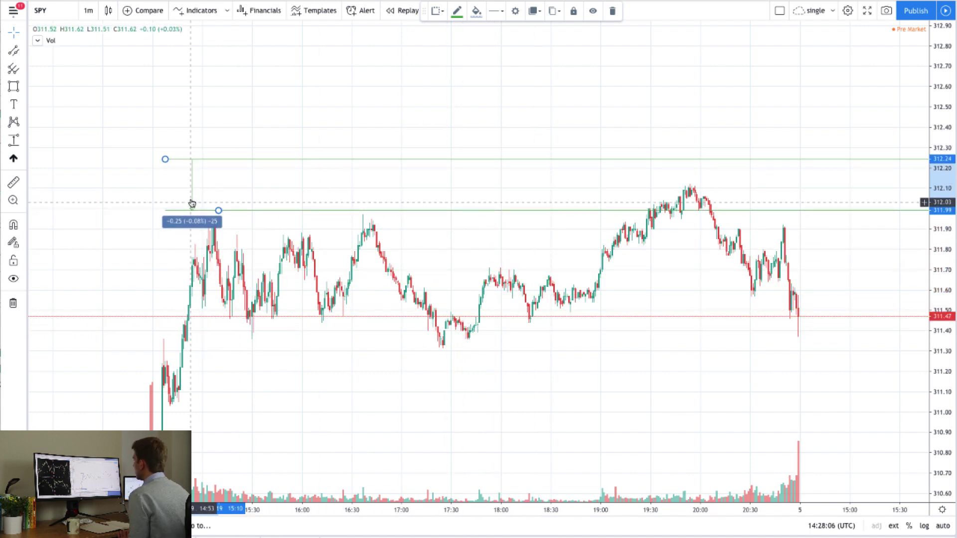
pyautogui.click(11, 305)
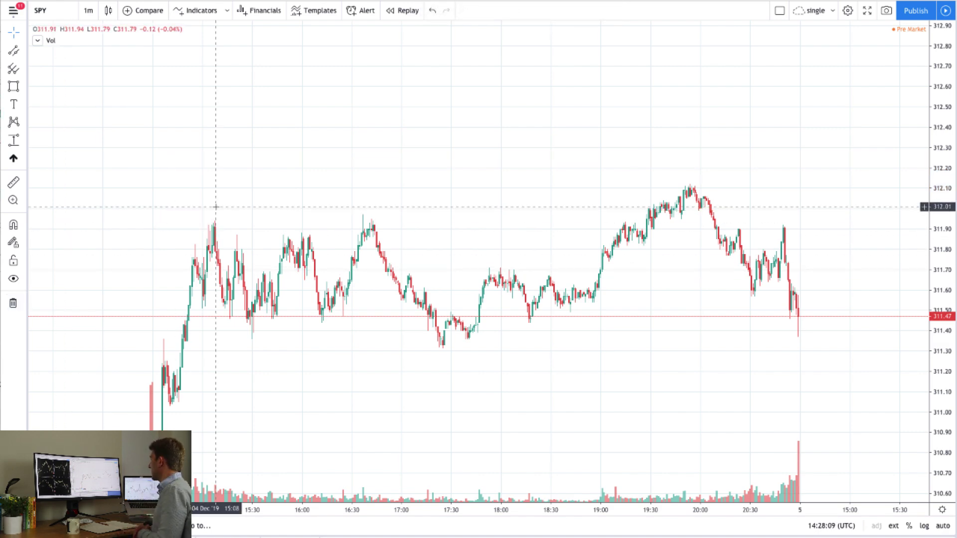